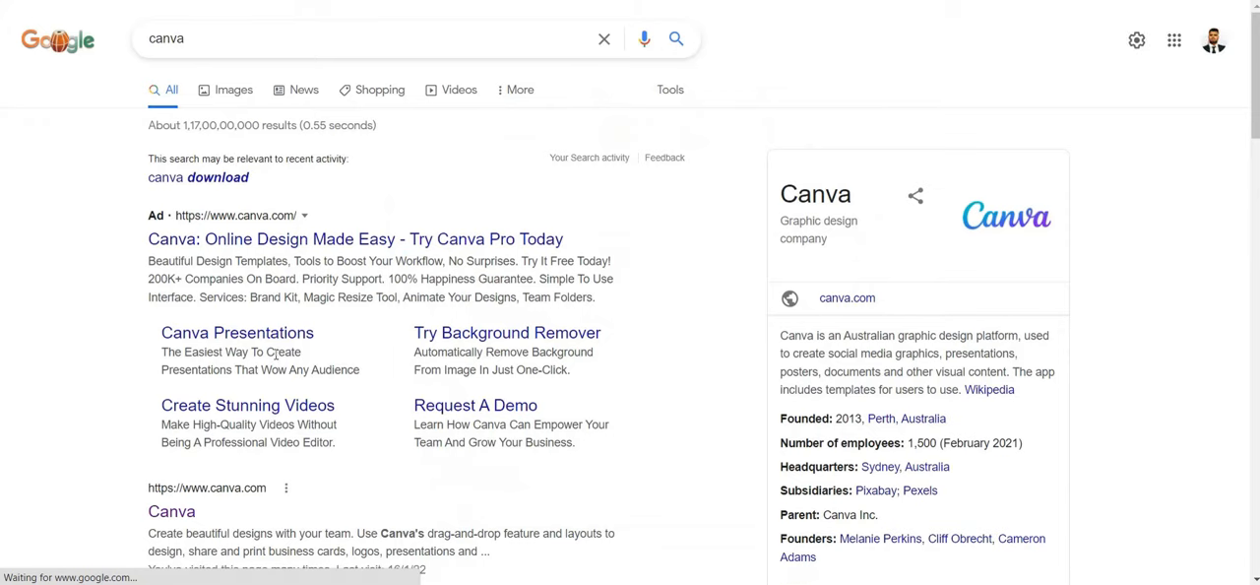
Open the official Canva website from the search results
{"action": "scroll", "coordinate": [236, 394], "scroll_direction": "down", "scroll_amount": 2}
{"action": "left_click", "coordinate": [172, 428]}
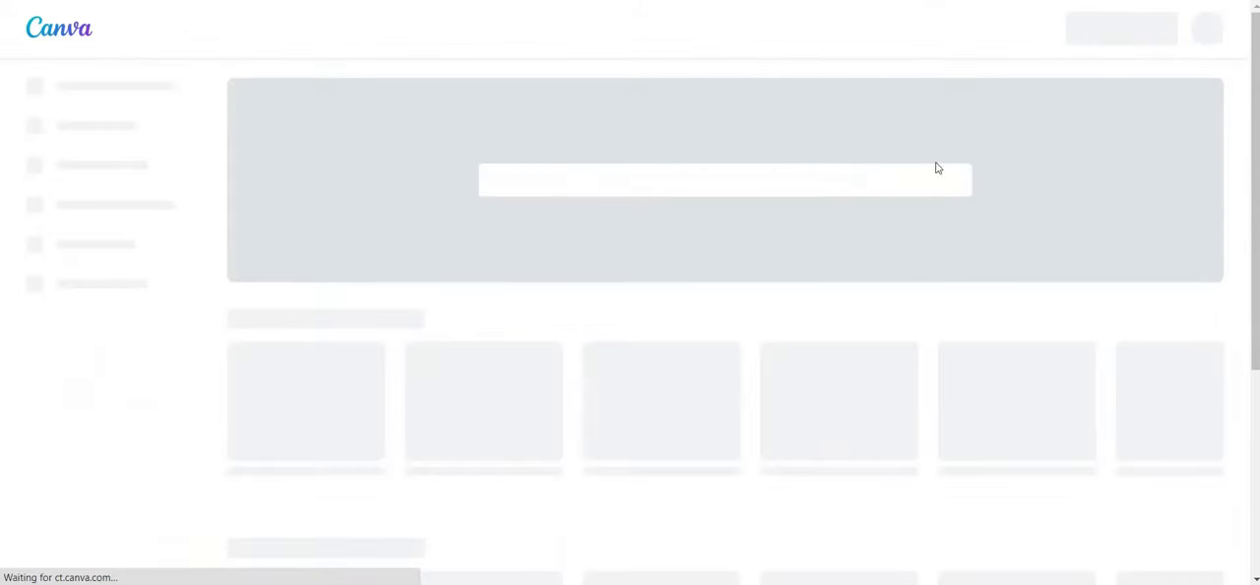
Look over the Canva home page and browse the full row of suggested design types, through to YouTube Channel Art
{"action": "scroll", "coordinate": [997, 254], "scroll_direction": "down", "scroll_amount": 3}
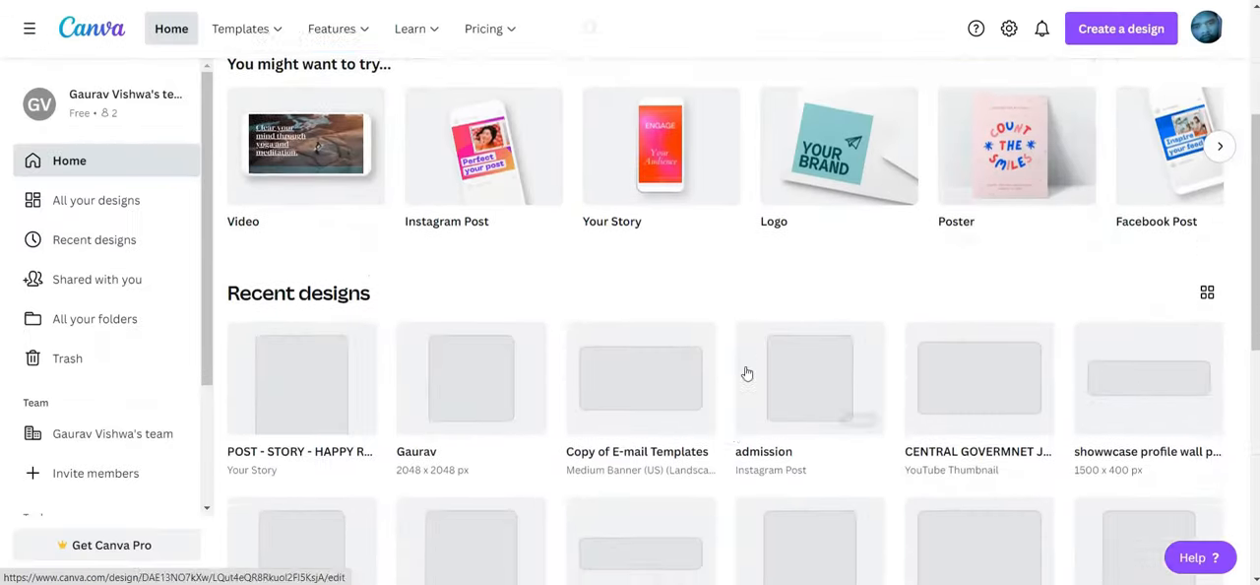
{"action": "scroll", "coordinate": [591, 472], "scroll_direction": "up", "scroll_amount": 2}
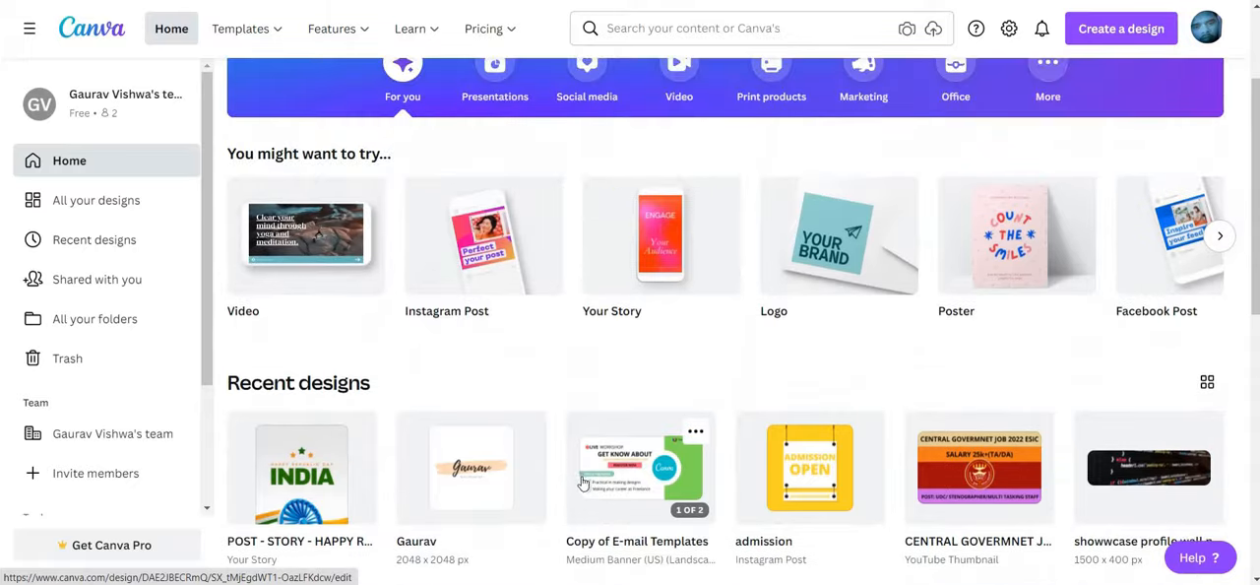
{"action": "scroll", "coordinate": [585, 483], "scroll_direction": "up", "scroll_amount": 3}
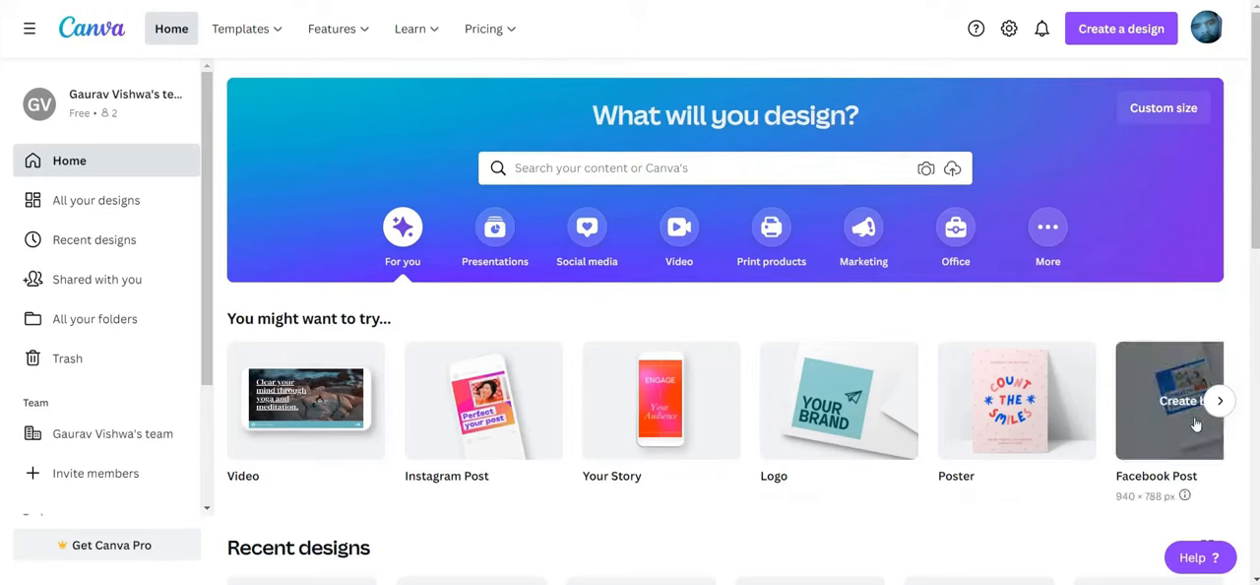
{"action": "left_click", "coordinate": [1220, 399]}
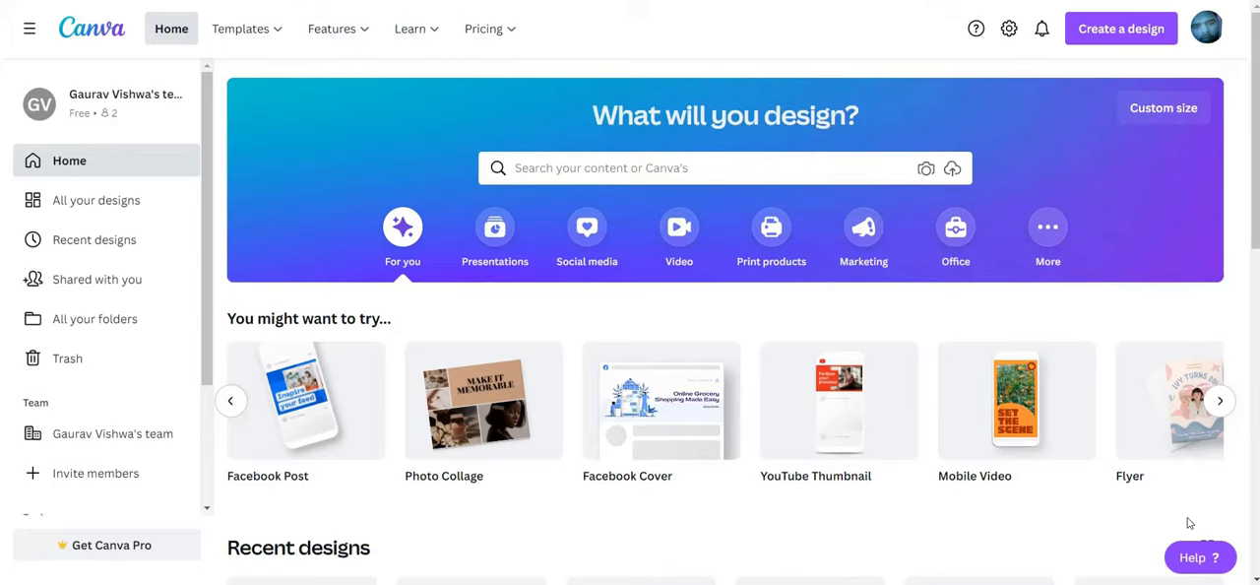
{"action": "left_click", "coordinate": [1219, 402]}
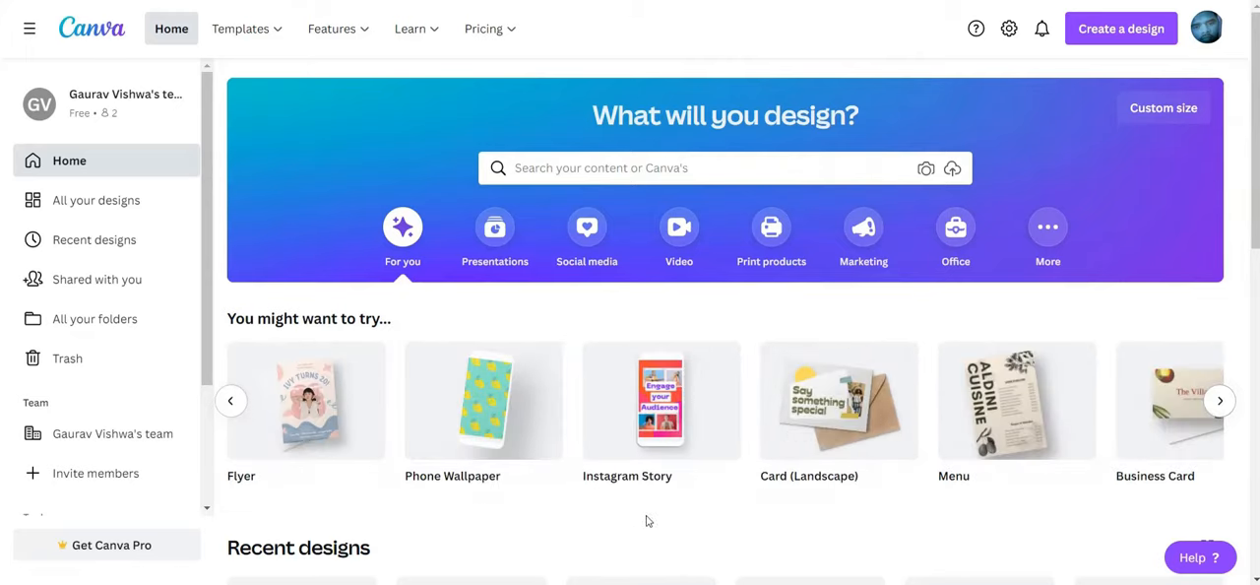
{"action": "left_click", "coordinate": [1225, 400]}
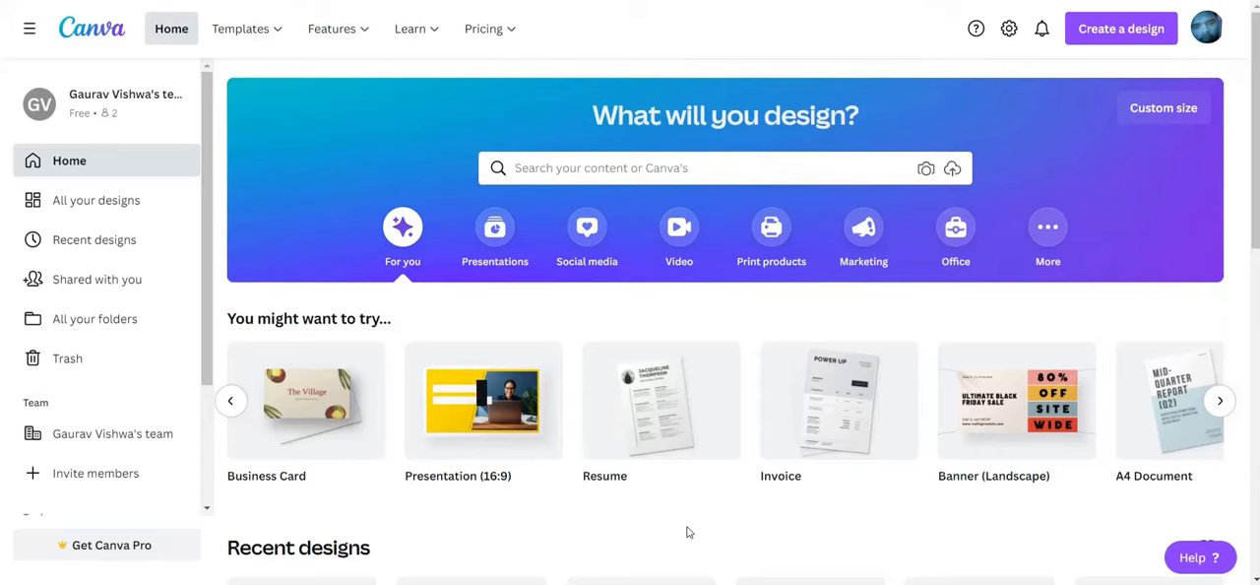
{"action": "mouse_move", "coordinate": [1163, 415]}
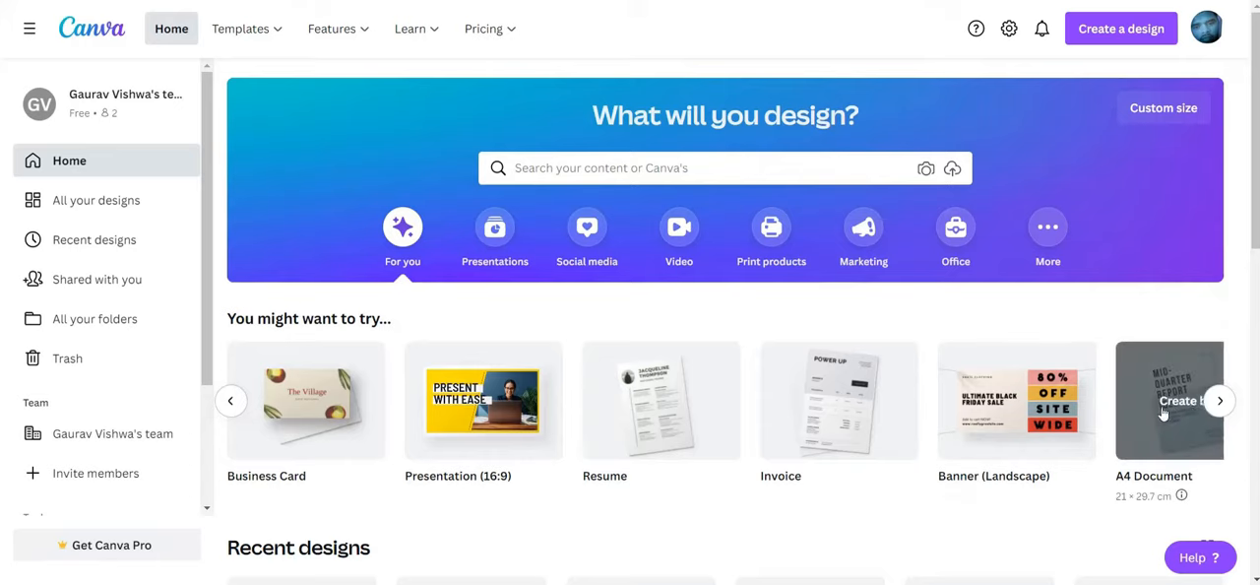
{"action": "left_click", "coordinate": [1233, 396]}
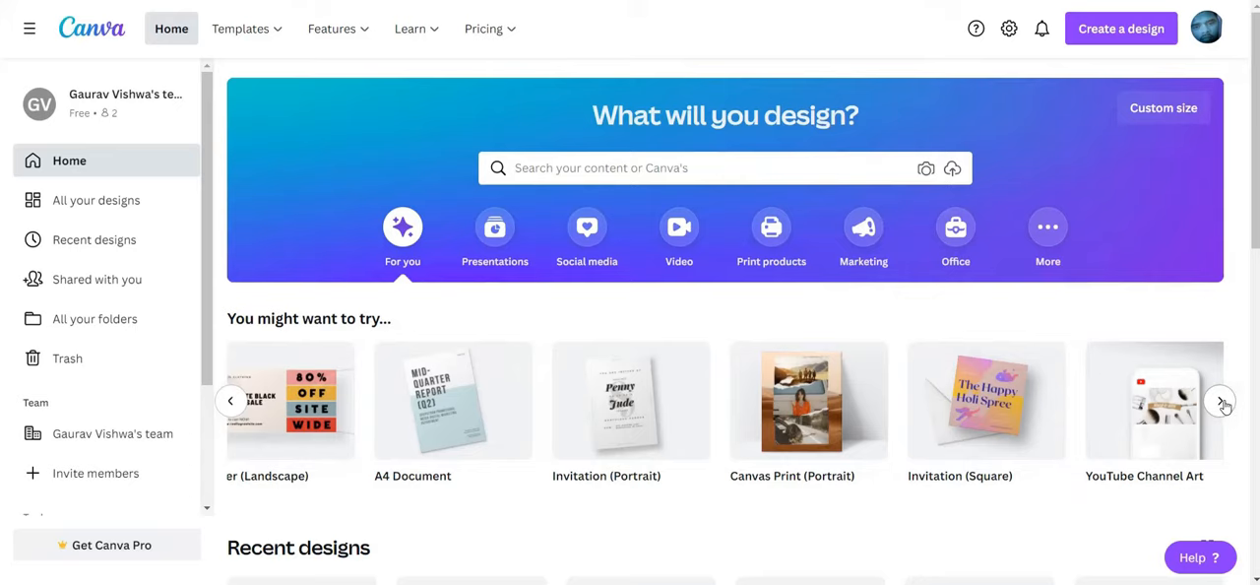
{"action": "left_click", "coordinate": [1224, 405]}
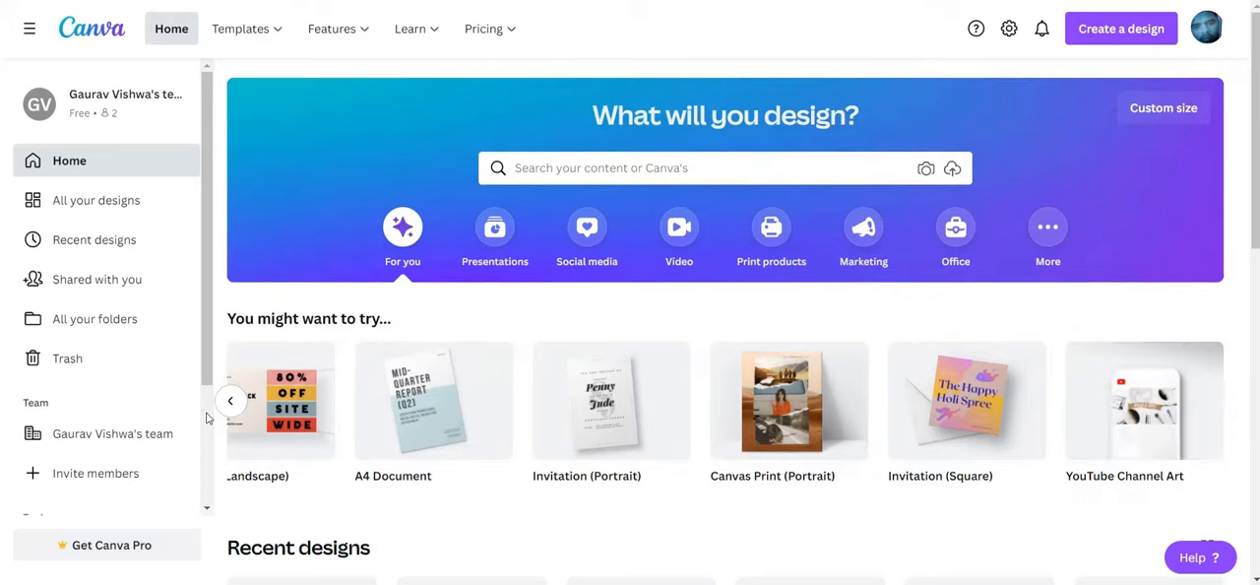
Create a blank Facebook Post design from the popular social media formats
{"action": "left_click", "coordinate": [571, 233]}
{"action": "scroll", "coordinate": [560, 292], "scroll_direction": "down", "scroll_amount": 3}
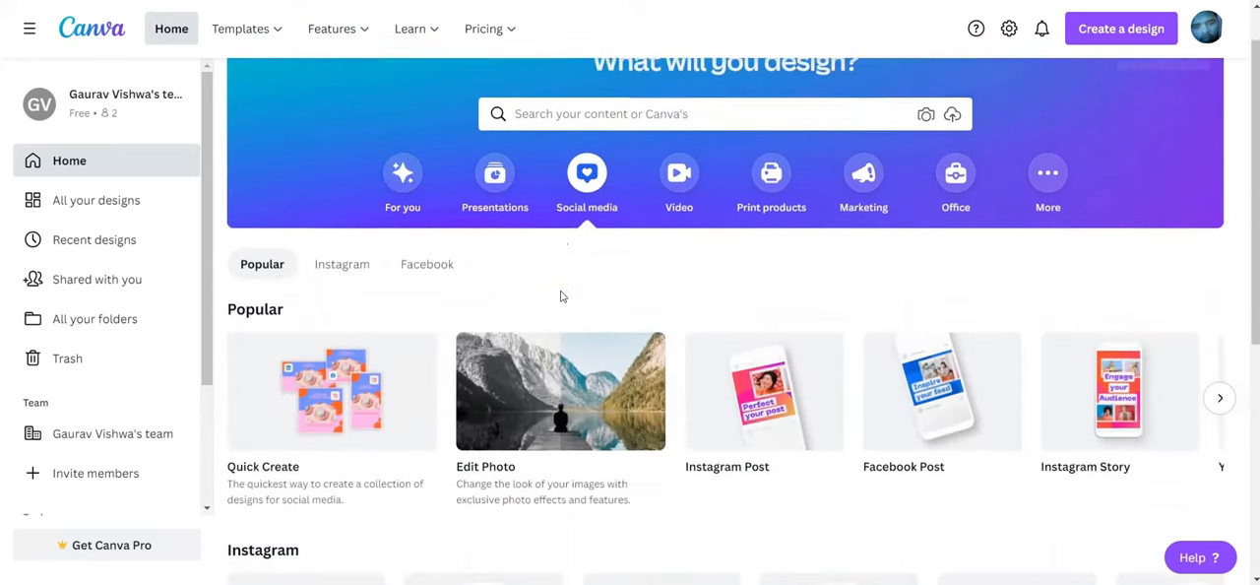
{"action": "scroll", "coordinate": [744, 335], "scroll_direction": "up", "scroll_amount": 1}
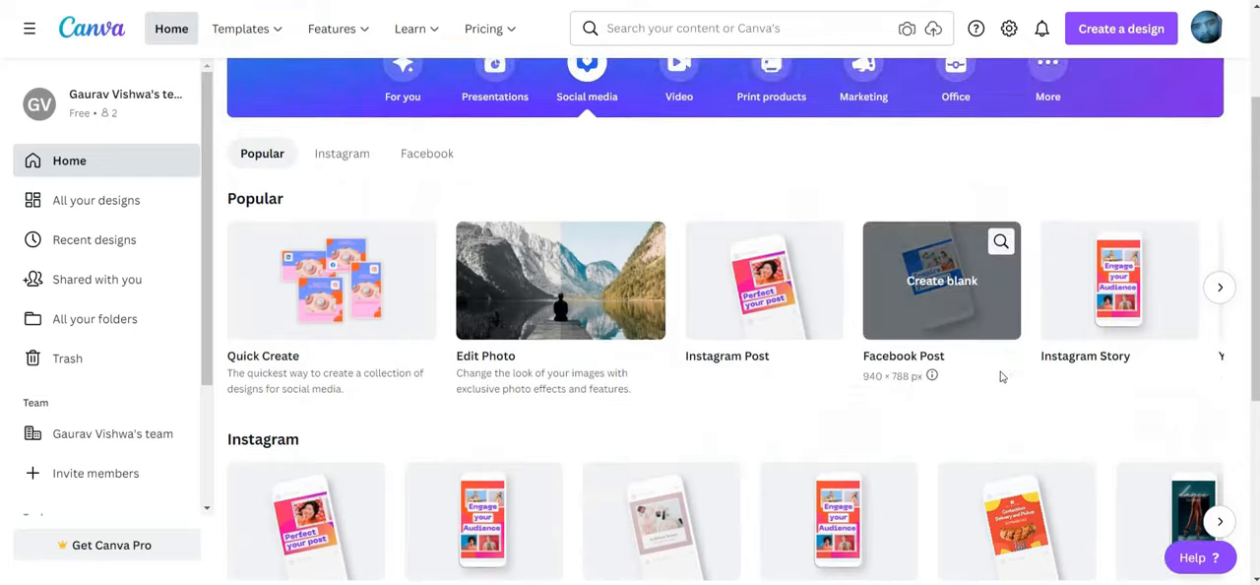
{"action": "left_click", "coordinate": [977, 330]}
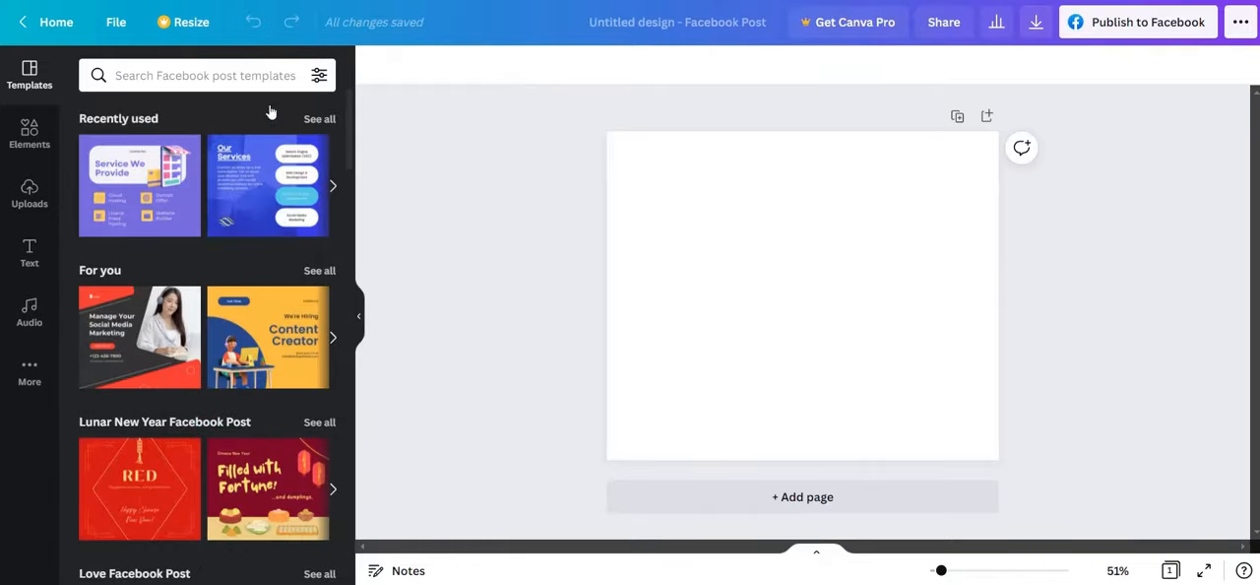
Search the Facebook post templates for "education"
{"action": "left_click", "coordinate": [241, 71]}
{"action": "type", "text": "e"}
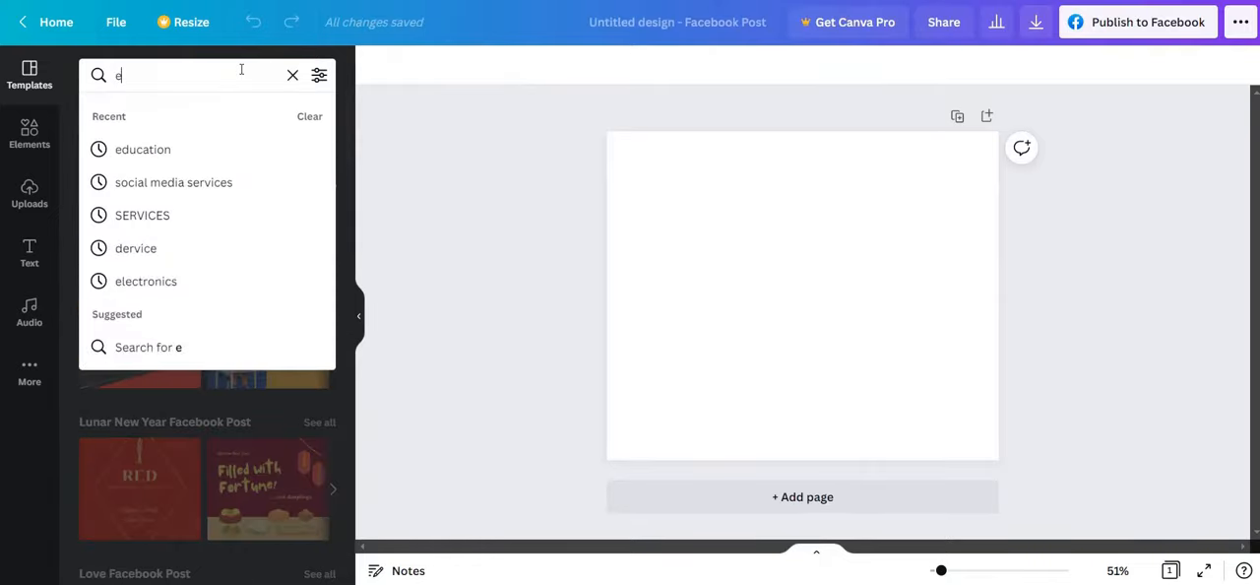
{"action": "type", "text": "ducation"}
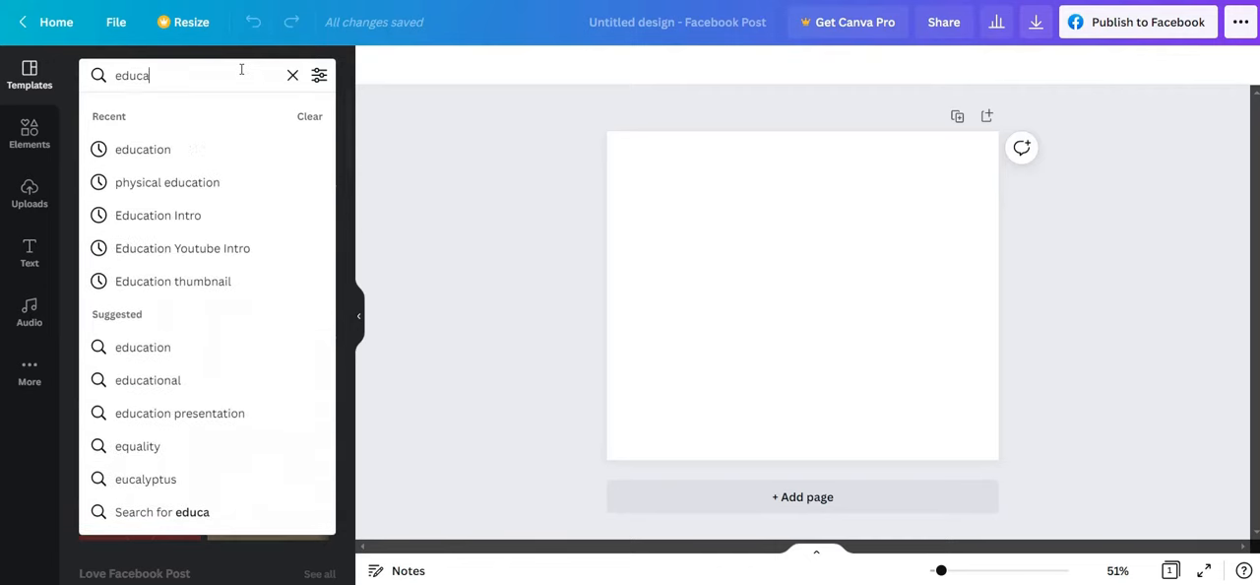
{"action": "key", "text": "Return"}
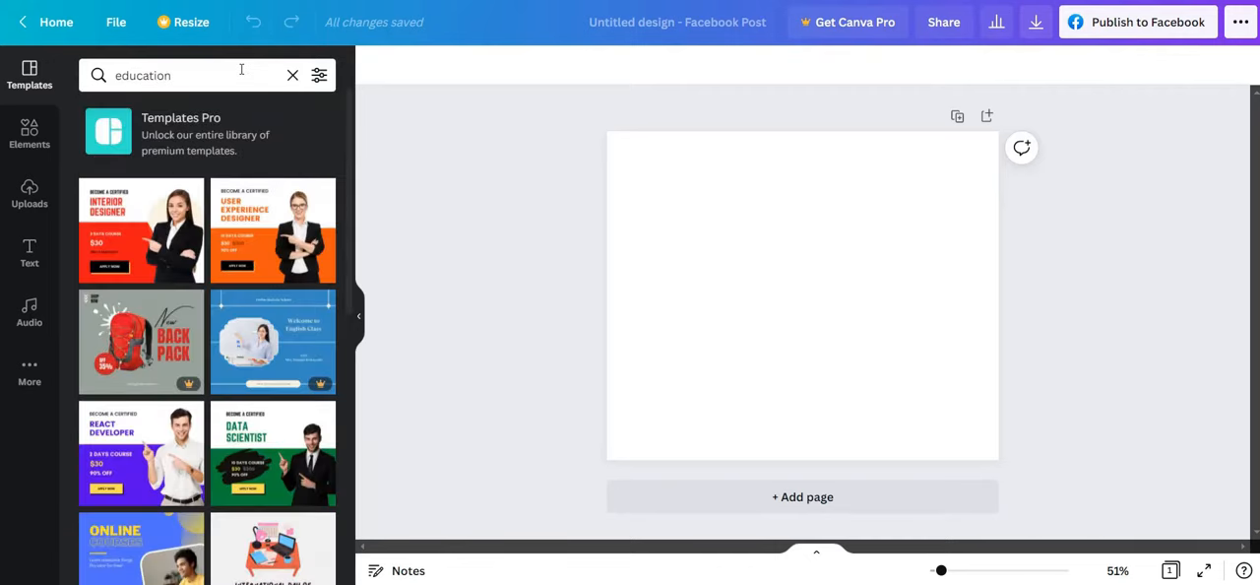
Apply the red "Interior Designer" course template and delete its watermarked photo of the woman
{"action": "left_click", "coordinate": [173, 237]}
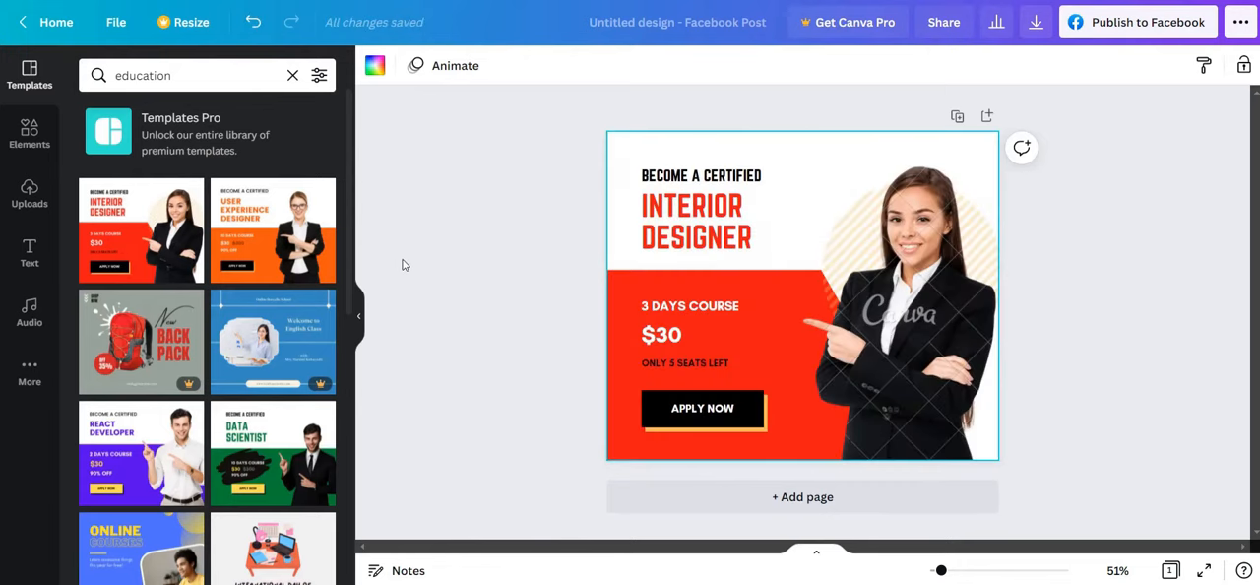
{"action": "left_click", "coordinate": [911, 363]}
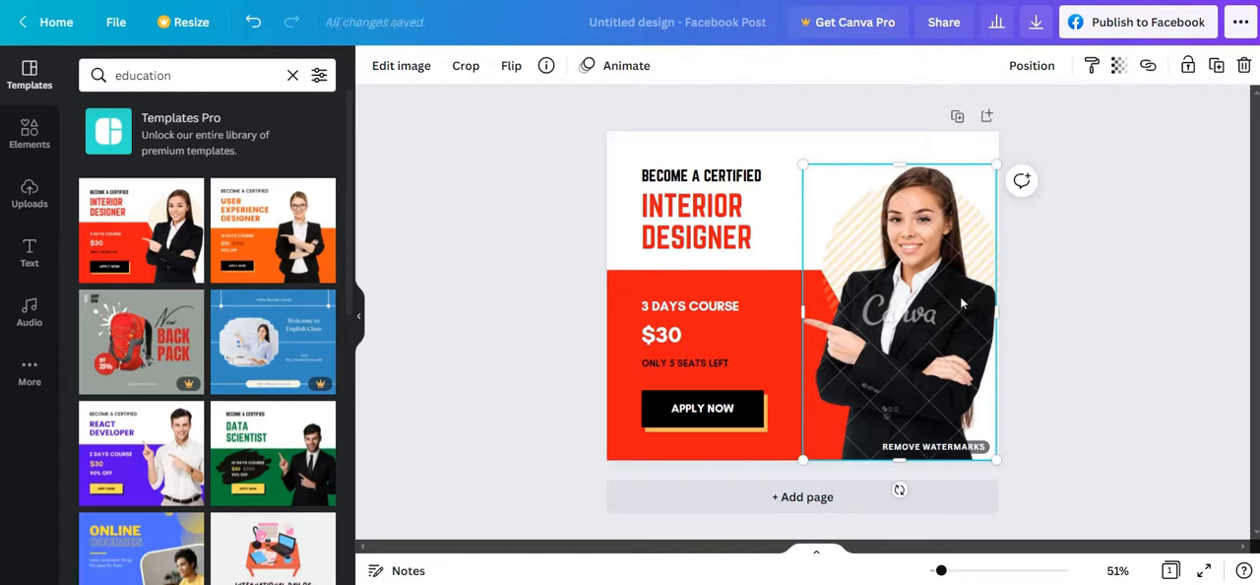
{"action": "key", "text": "Delete"}
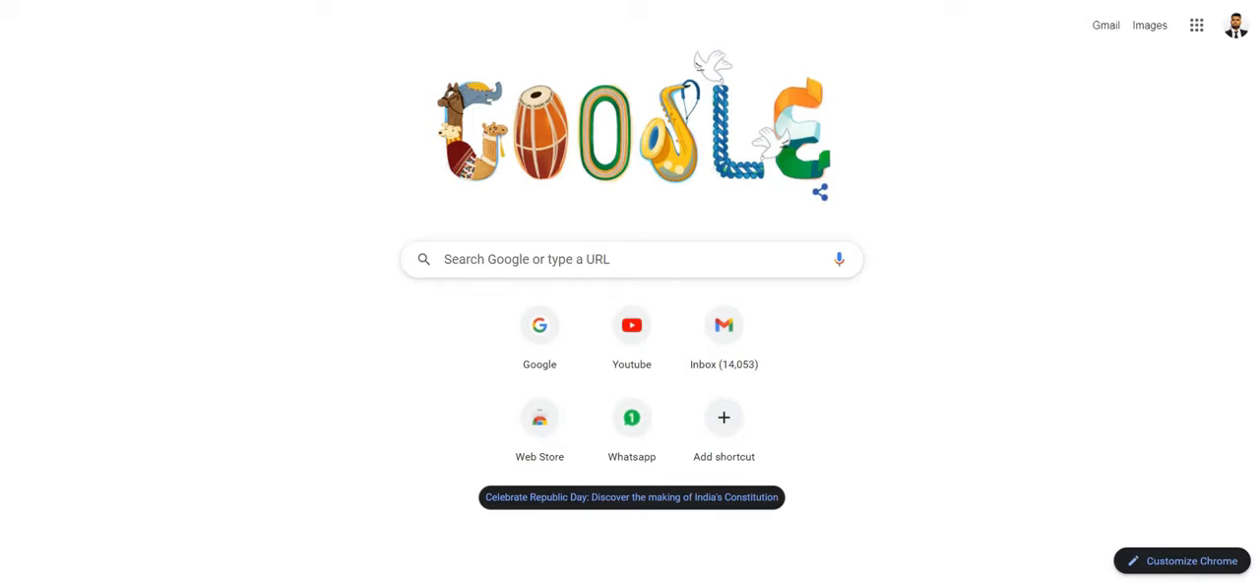
Switch to a new browser page, open the Freepik website and search its resources for "lady"
{"action": "type", "text": "pi"}
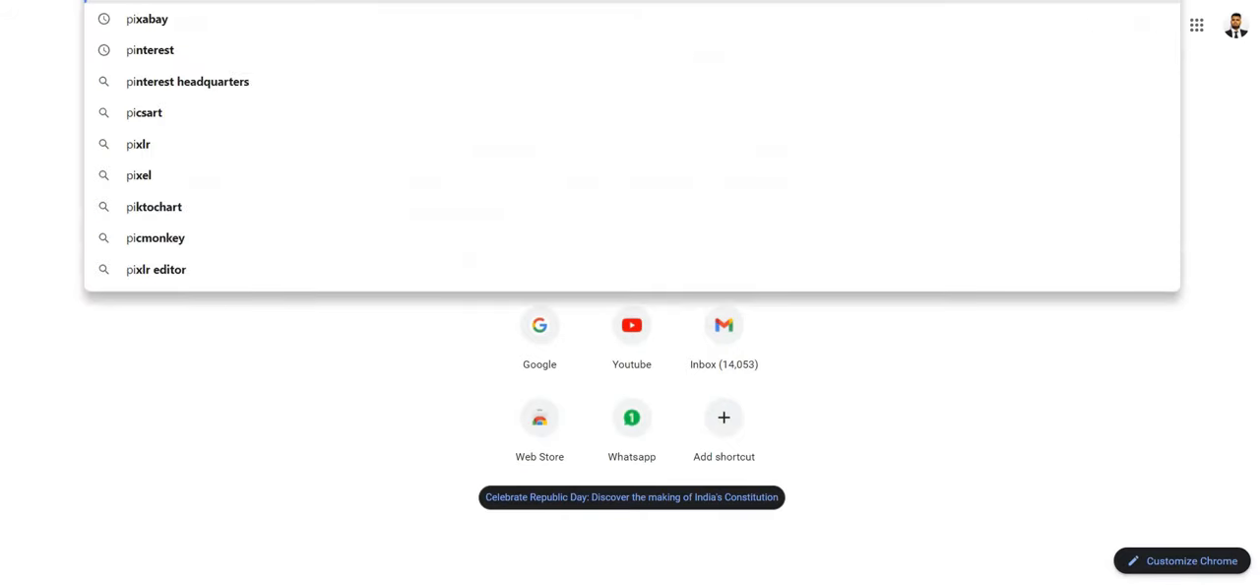
{"action": "key", "text": "Down"}
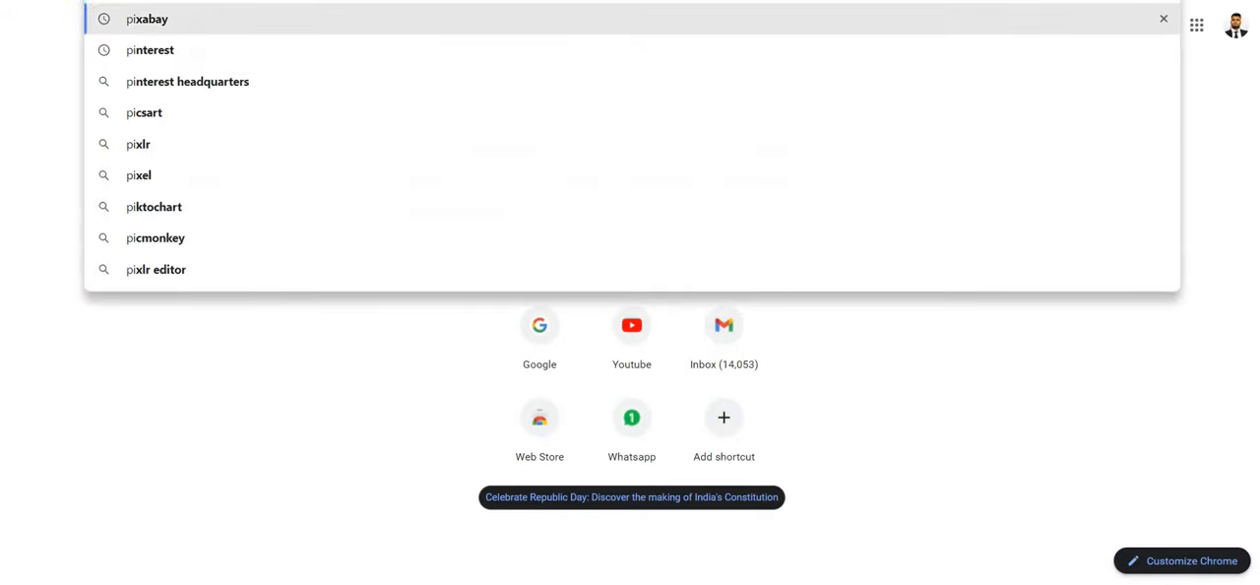
{"action": "key", "text": "Return"}
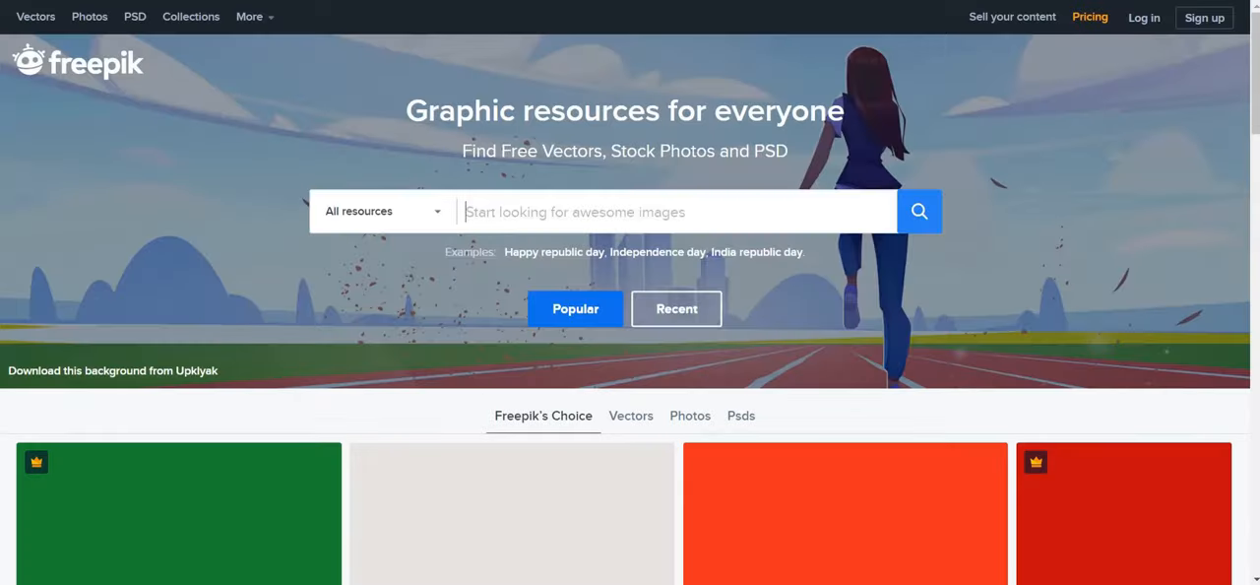
{"action": "left_click", "coordinate": [593, 212]}
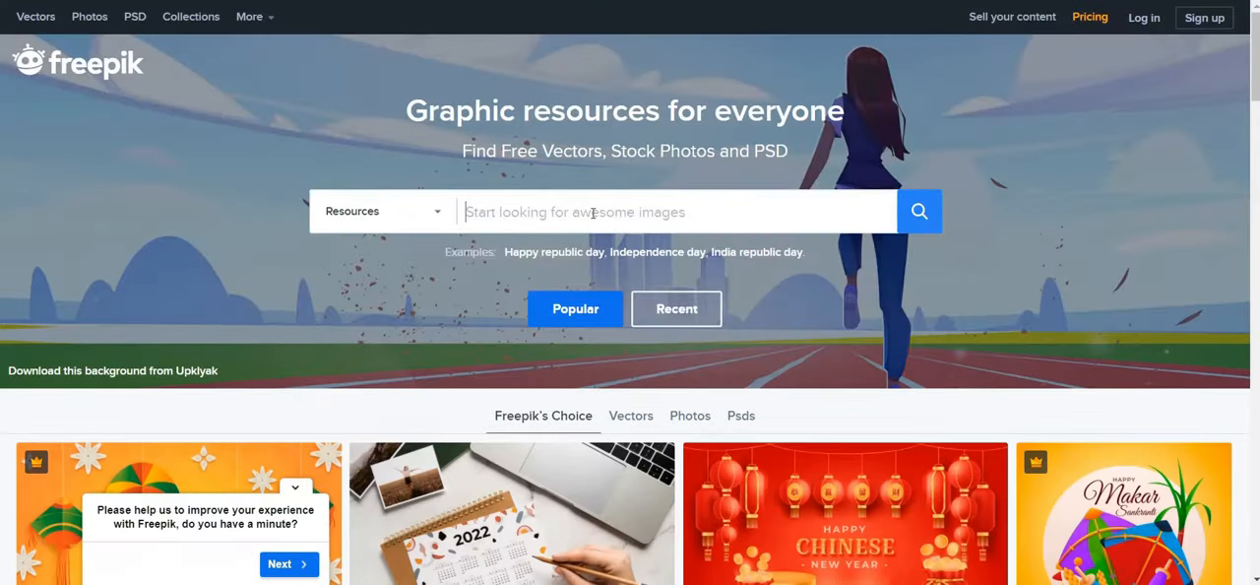
{"action": "type", "text": "la"}
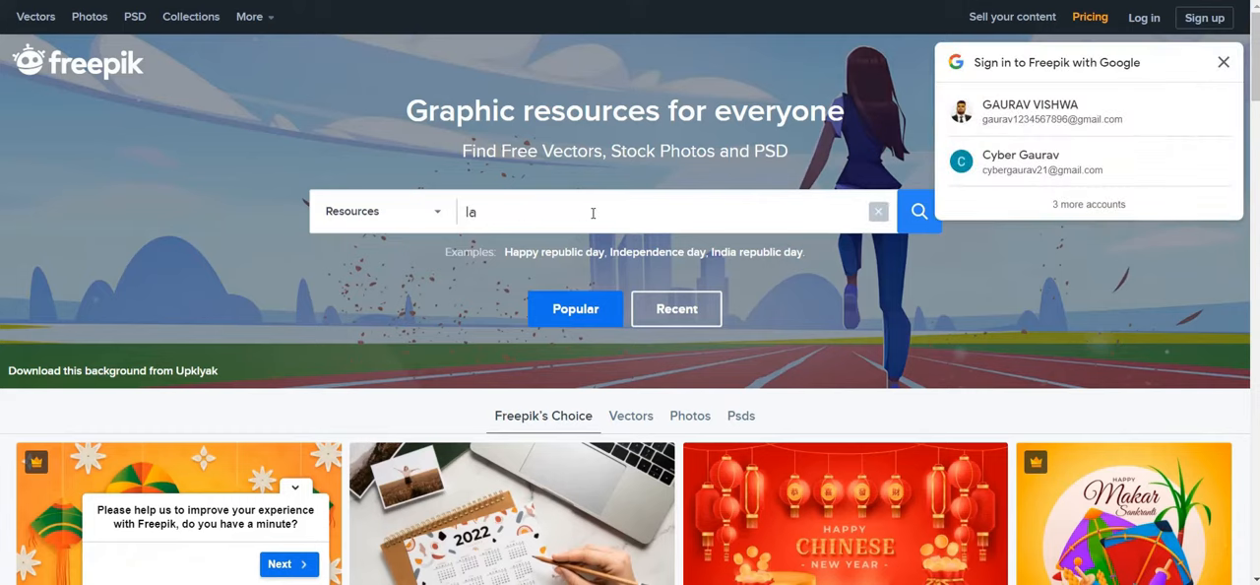
{"action": "type", "text": "dy"}
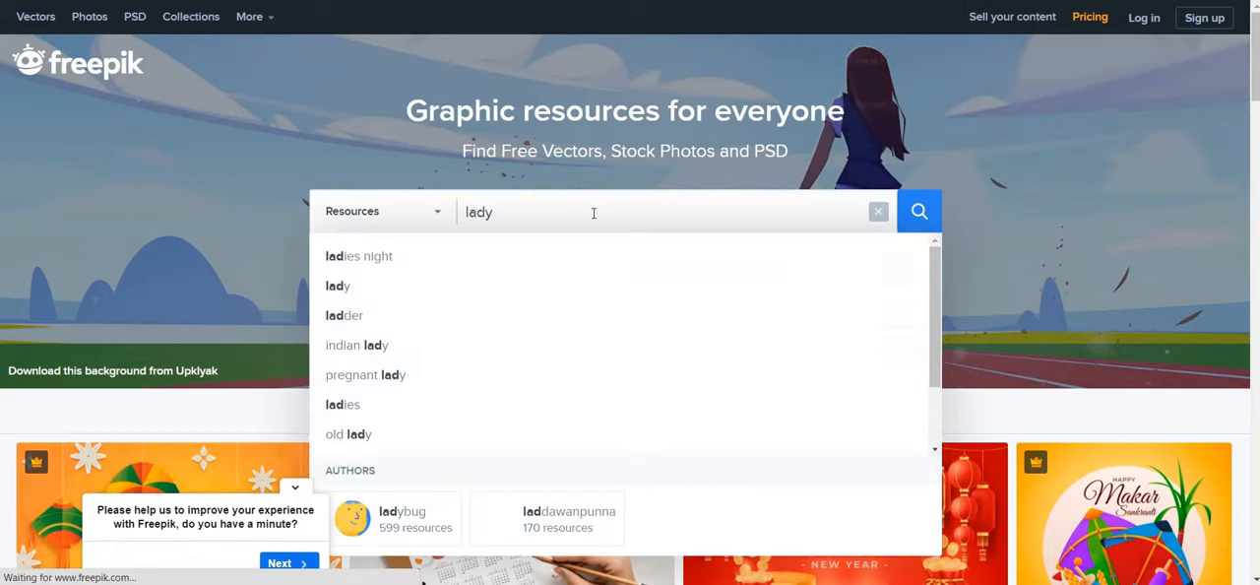
{"action": "key", "text": "Return"}
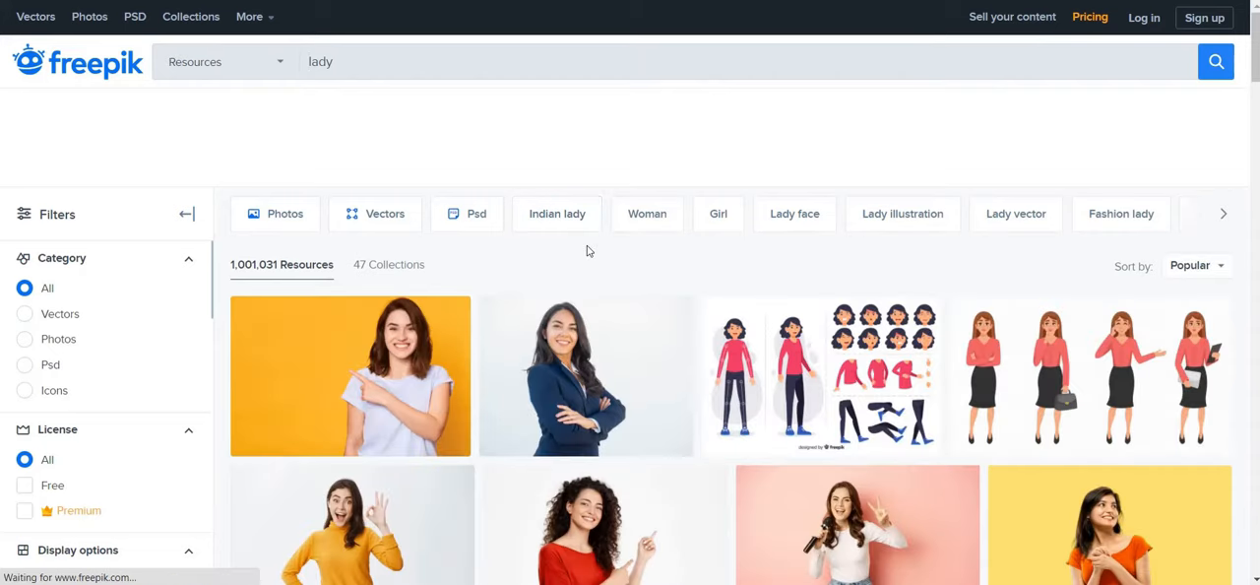
Download the free version of the photo showing a smiling woman pointing on a yellow background, and dismiss the attribution notice
{"action": "scroll", "coordinate": [417, 278], "scroll_direction": "down", "scroll_amount": 1}
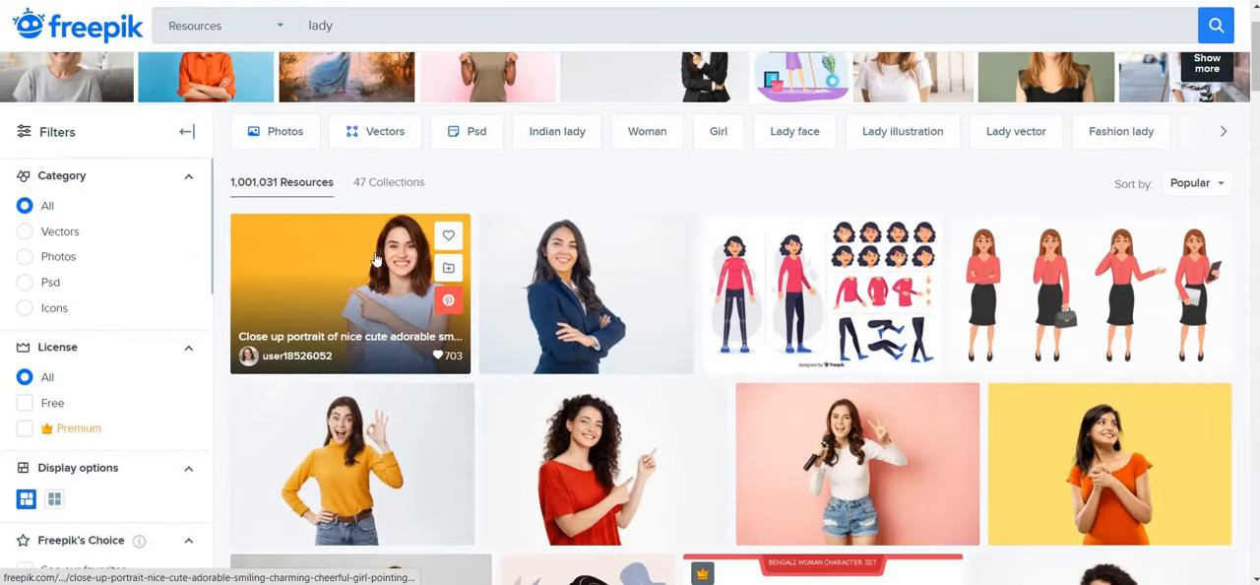
{"action": "left_click", "coordinate": [375, 258]}
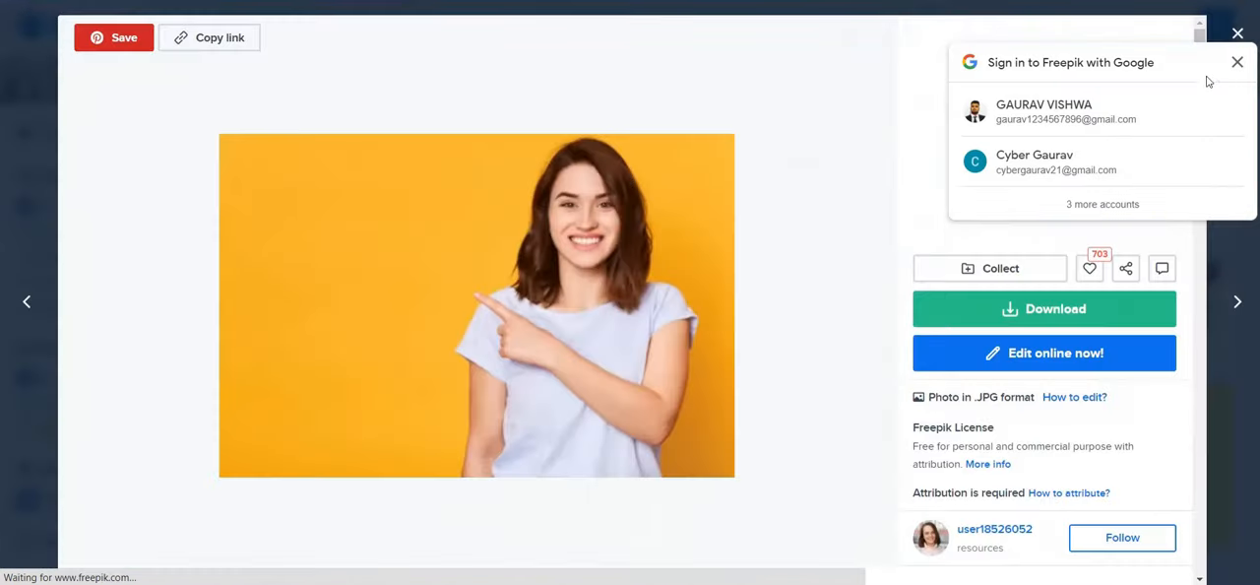
{"action": "left_click", "coordinate": [1237, 62]}
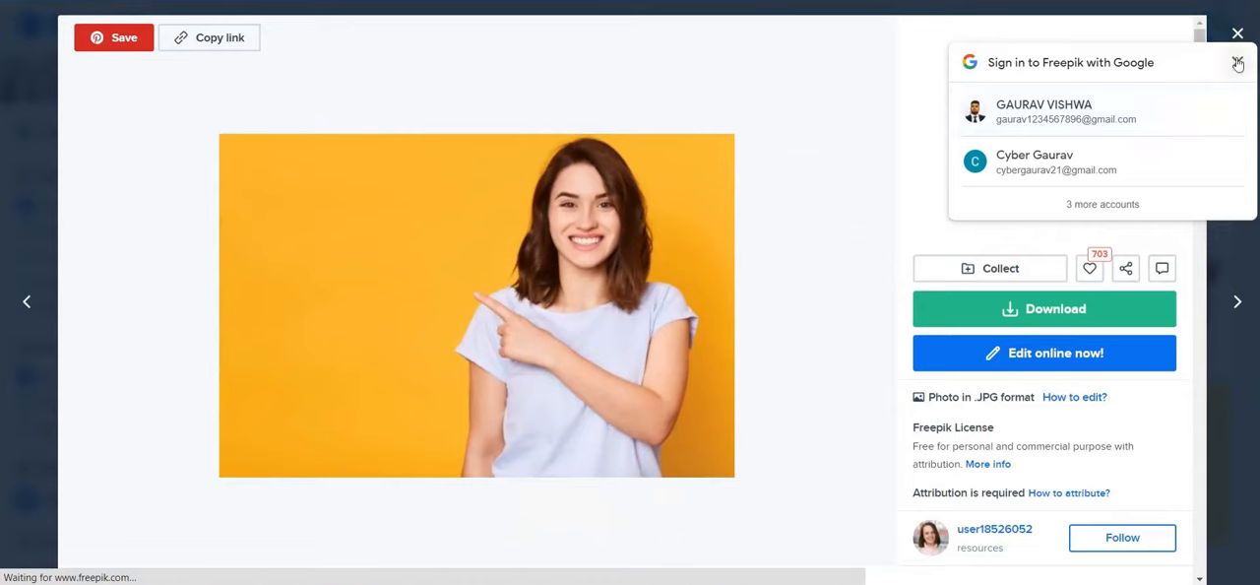
{"action": "left_click", "coordinate": [1039, 311]}
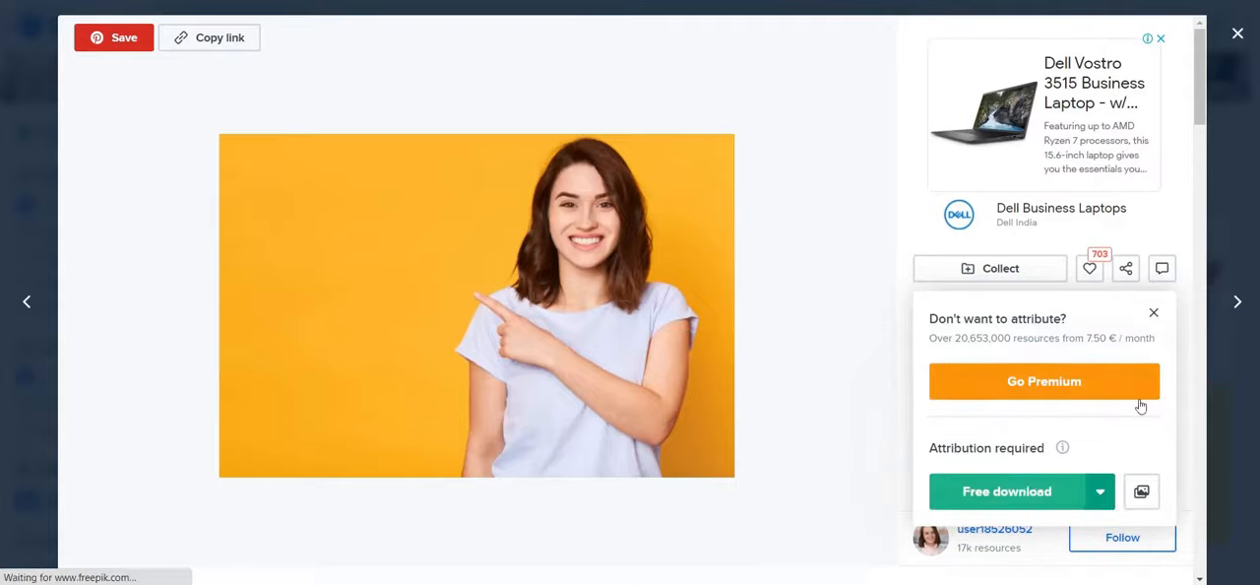
{"action": "left_click", "coordinate": [1009, 491]}
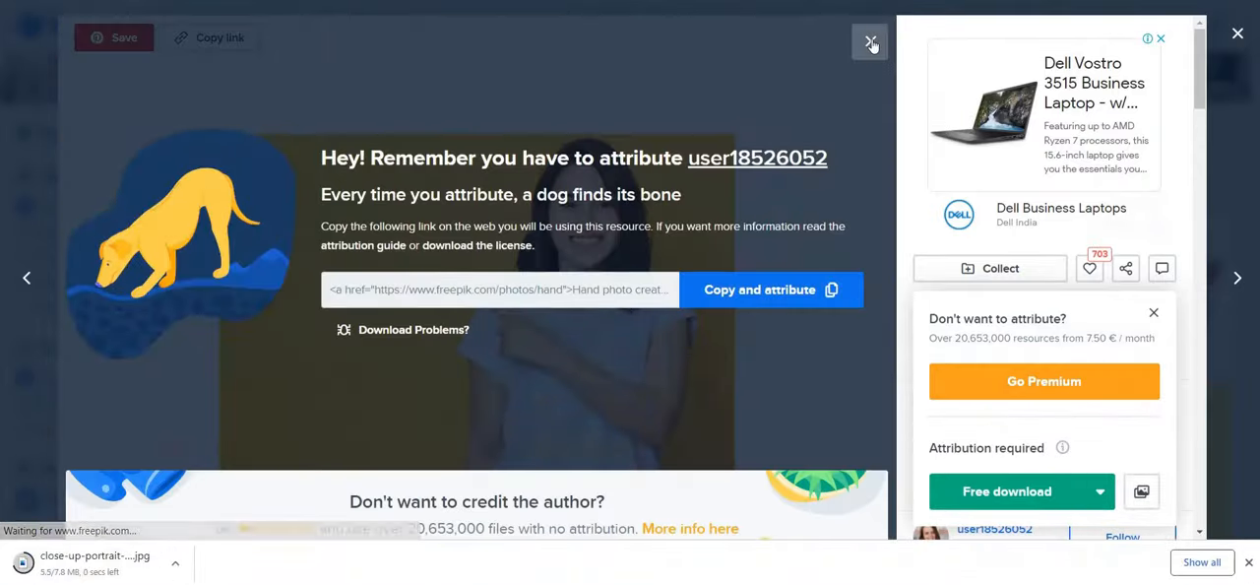
{"action": "left_click", "coordinate": [872, 45]}
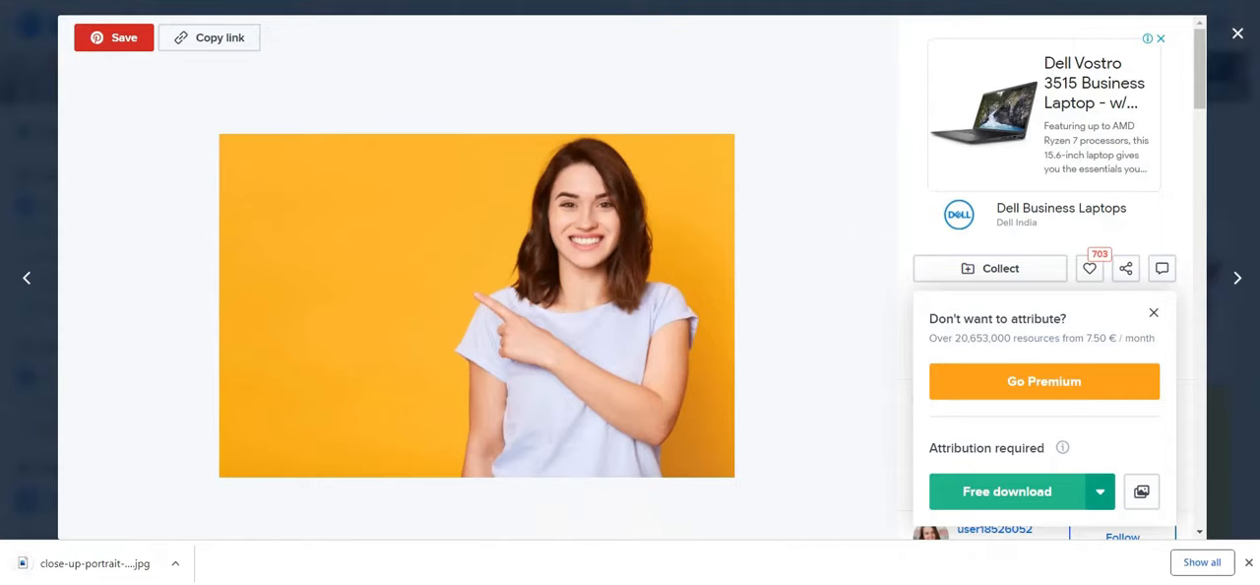
Open Google and search for "remove bg" to find a background removal site
{"action": "type", "text": "g"}
{"action": "key", "text": "Return"}
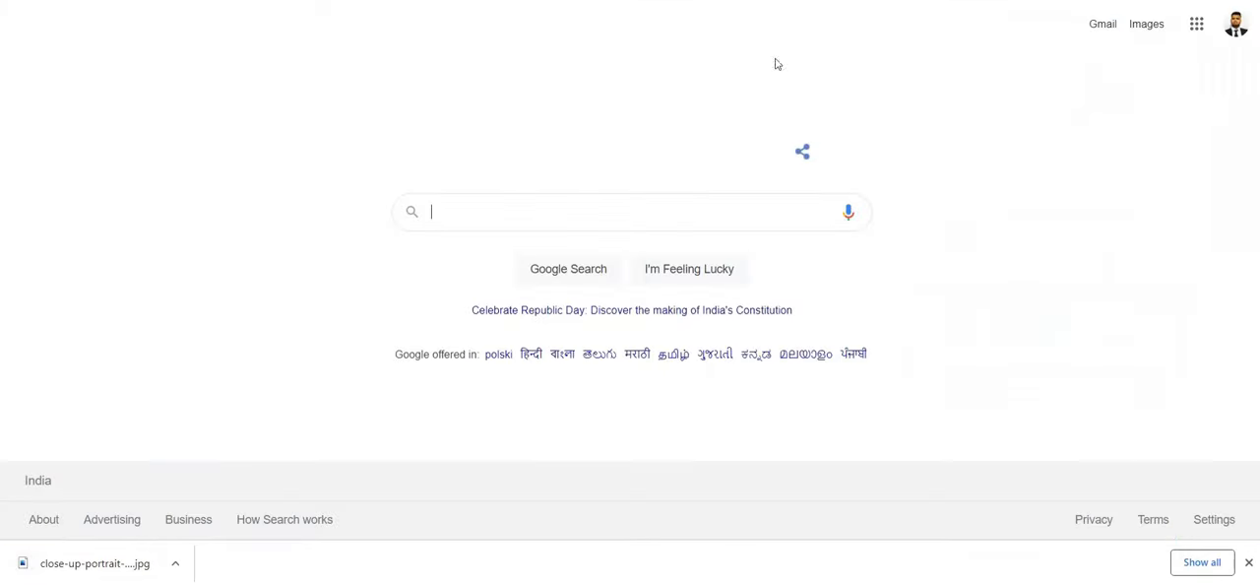
{"action": "type", "text": "remove bg"}
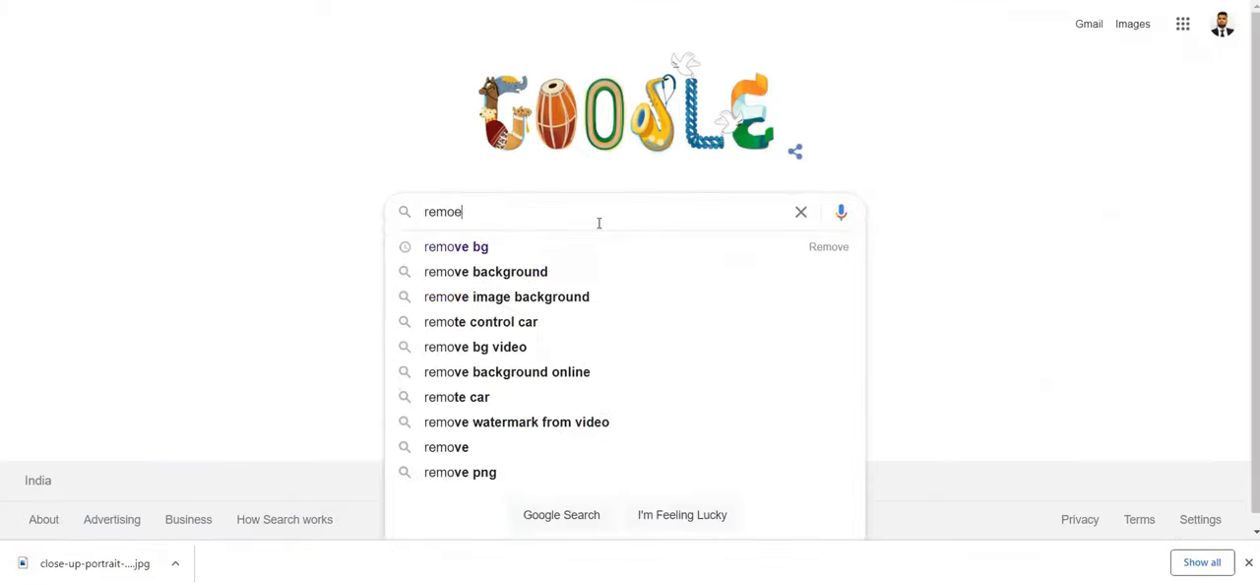
{"action": "key", "text": "Return"}
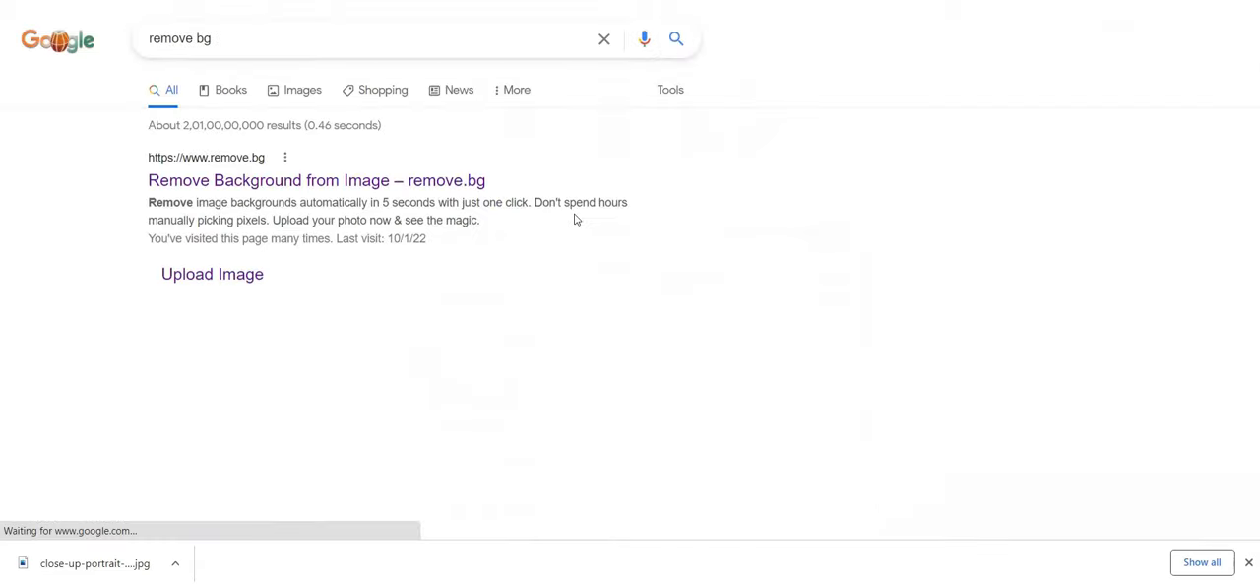
Open the remove.bg site and upload the downloaded close-up portrait JPG for background removal
{"action": "left_click", "coordinate": [290, 177]}
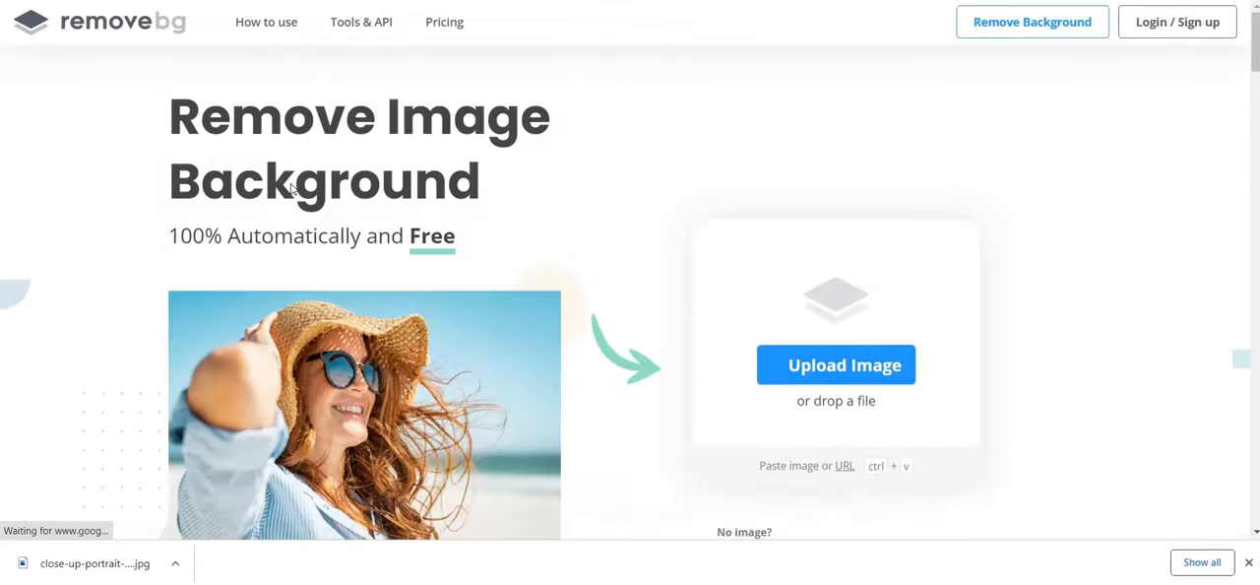
{"action": "scroll", "coordinate": [574, 242], "scroll_direction": "down", "scroll_amount": 1}
{"action": "left_click", "coordinate": [802, 282]}
{"action": "left_click", "coordinate": [651, 270]}
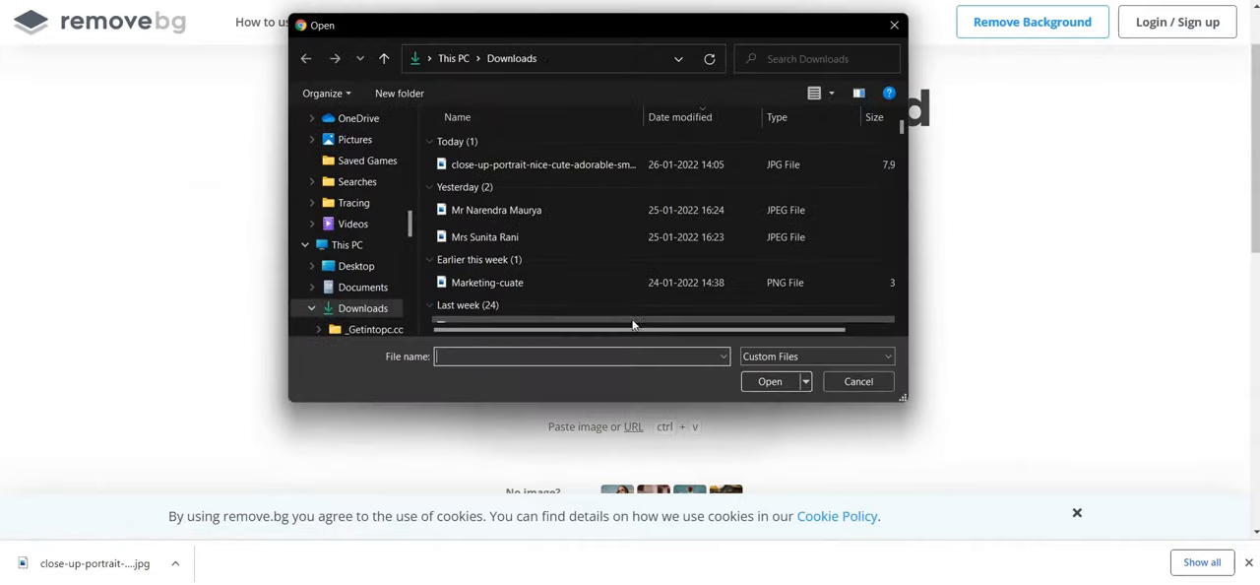
{"action": "left_click", "coordinate": [549, 166]}
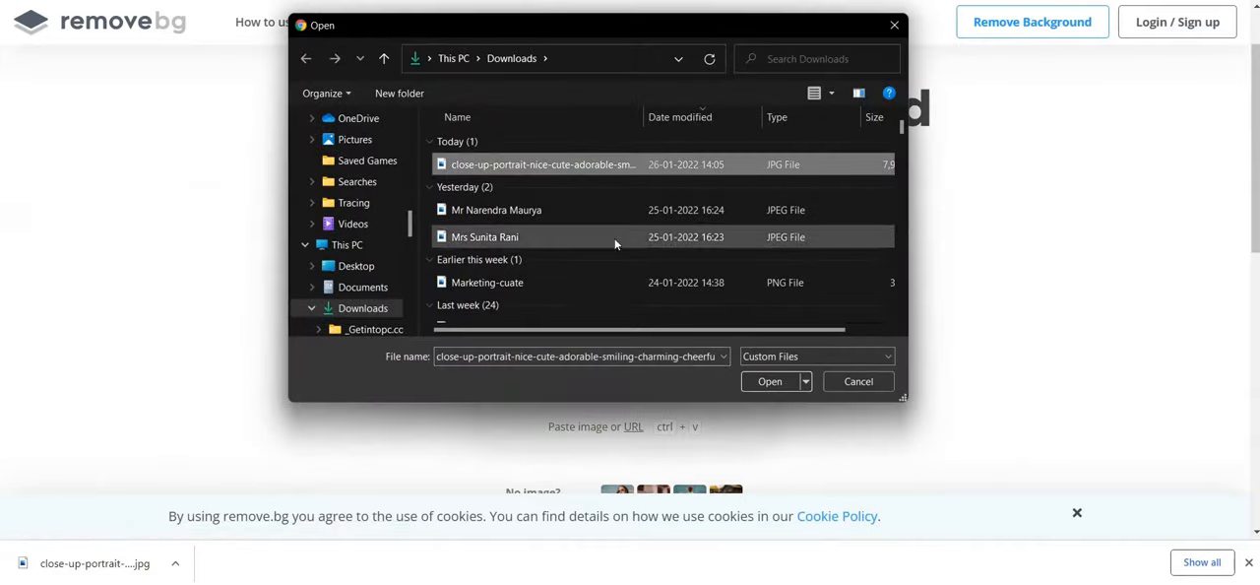
{"action": "left_click", "coordinate": [766, 382]}
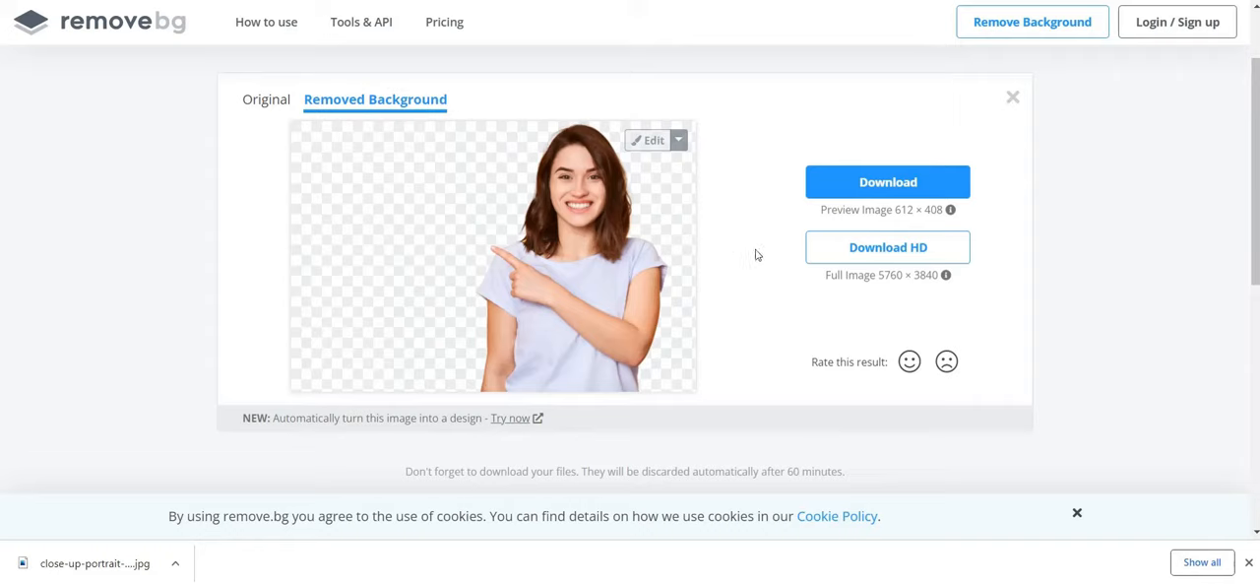
Download the 612 × 408 preview of the cutout, switch back to Canva and upload the PNG into the design
{"action": "left_click", "coordinate": [842, 187]}
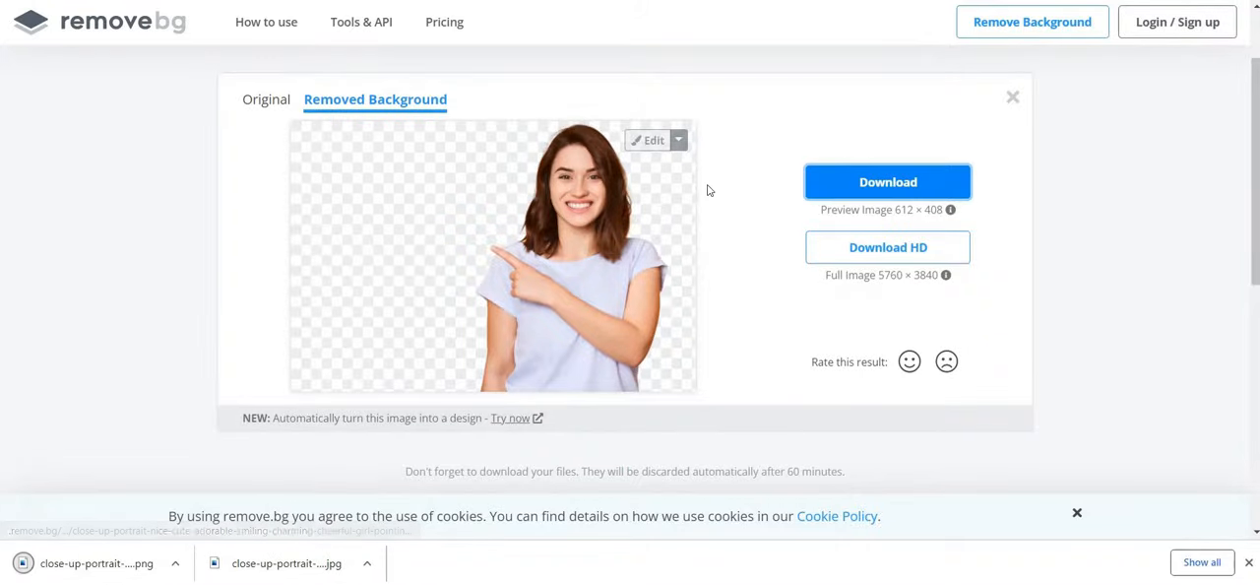
{"action": "left_click", "coordinate": [493, 0]}
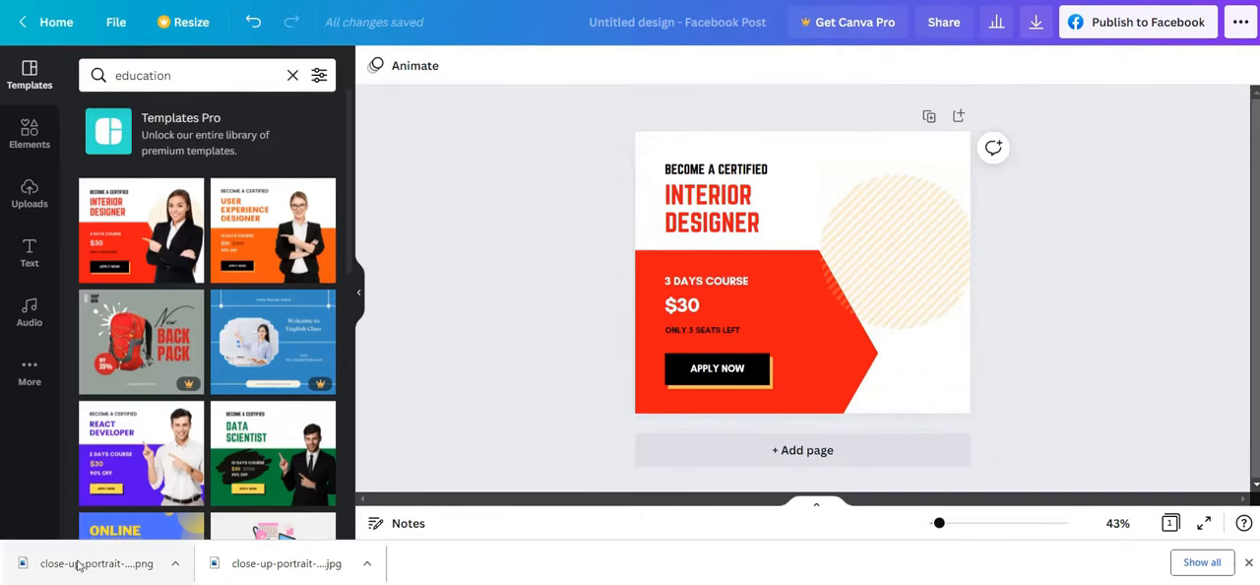
{"action": "left_click_drag", "start_coordinate": [78, 564], "coordinate": [146, 193]}
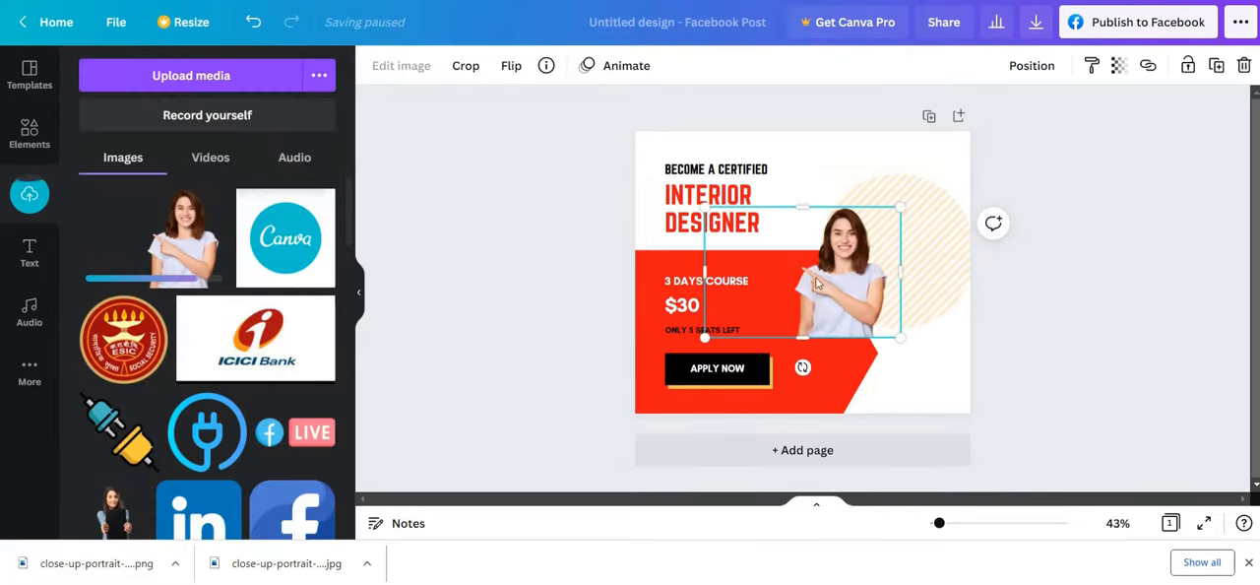
Move the woman's cutout up beside the heading and send it to the back of the layer order
{"action": "left_click_drag", "start_coordinate": [822, 280], "coordinate": [831, 235]}
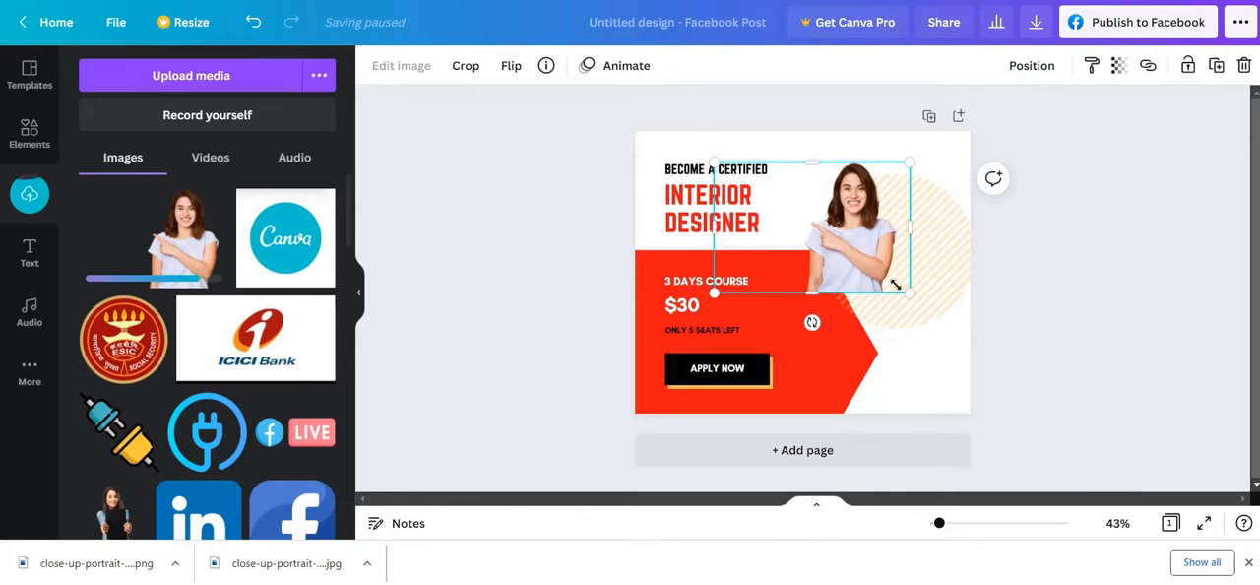
{"action": "right_click", "coordinate": [871, 258]}
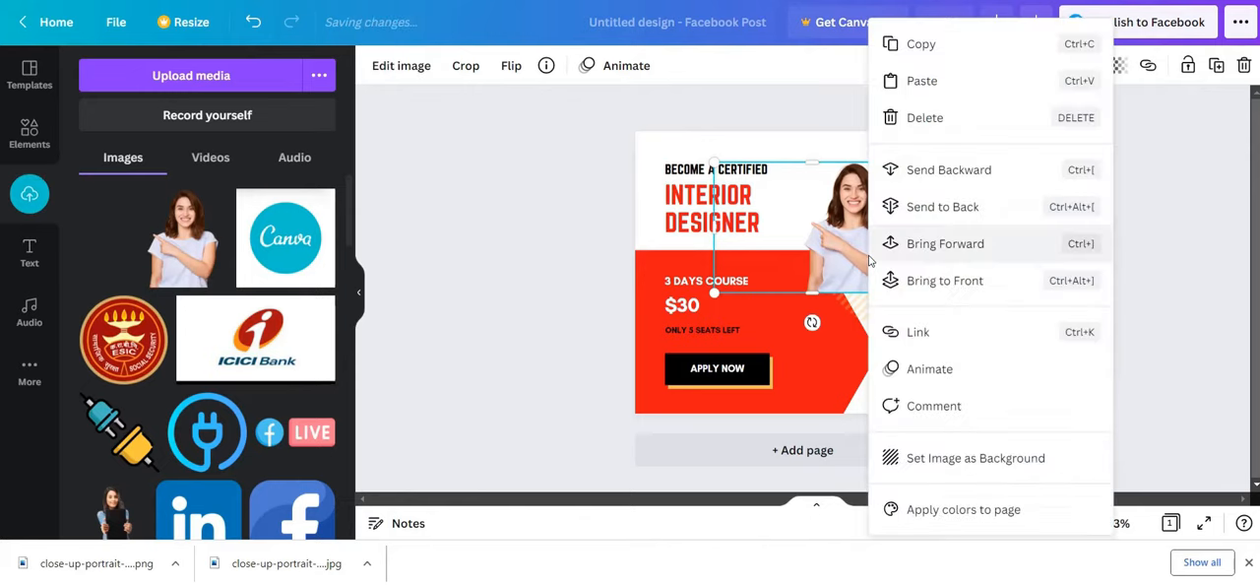
{"action": "left_click", "coordinate": [943, 206]}
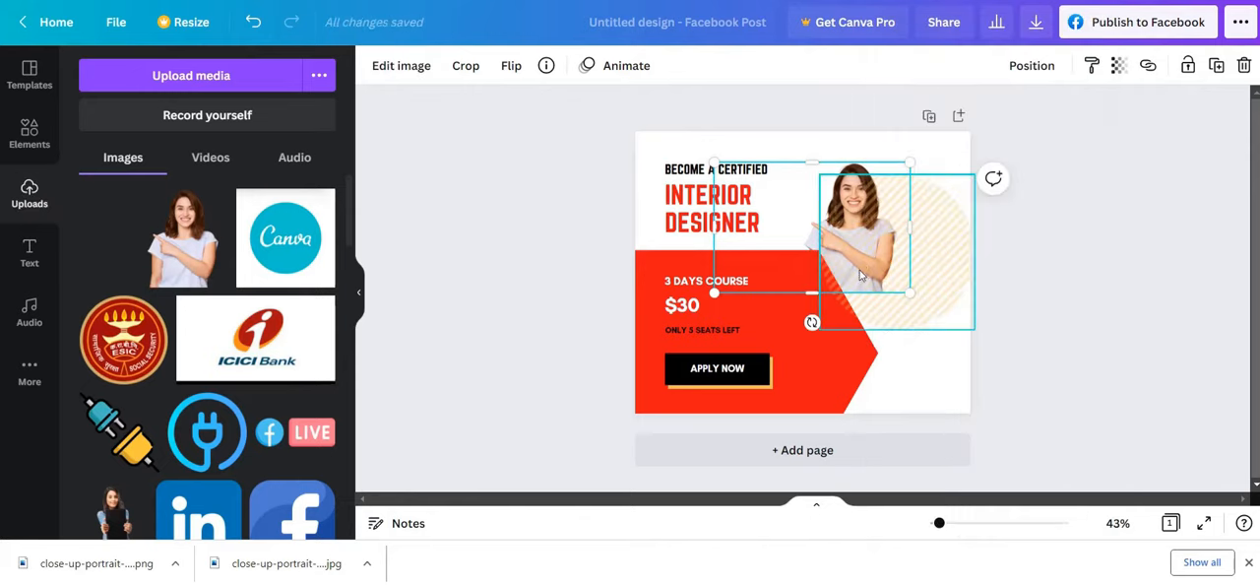
Delete the striped circle, enlarge the woman's cutout and shift it toward the heading
{"action": "left_click_drag", "start_coordinate": [923, 307], "coordinate": [982, 370]}
{"action": "left_click_drag", "start_coordinate": [902, 288], "coordinate": [911, 309]}
{"action": "key", "text": "Delete"}
{"action": "left_click", "coordinate": [902, 303]}
{"action": "left_click_drag", "start_coordinate": [953, 343], "coordinate": [990, 368]}
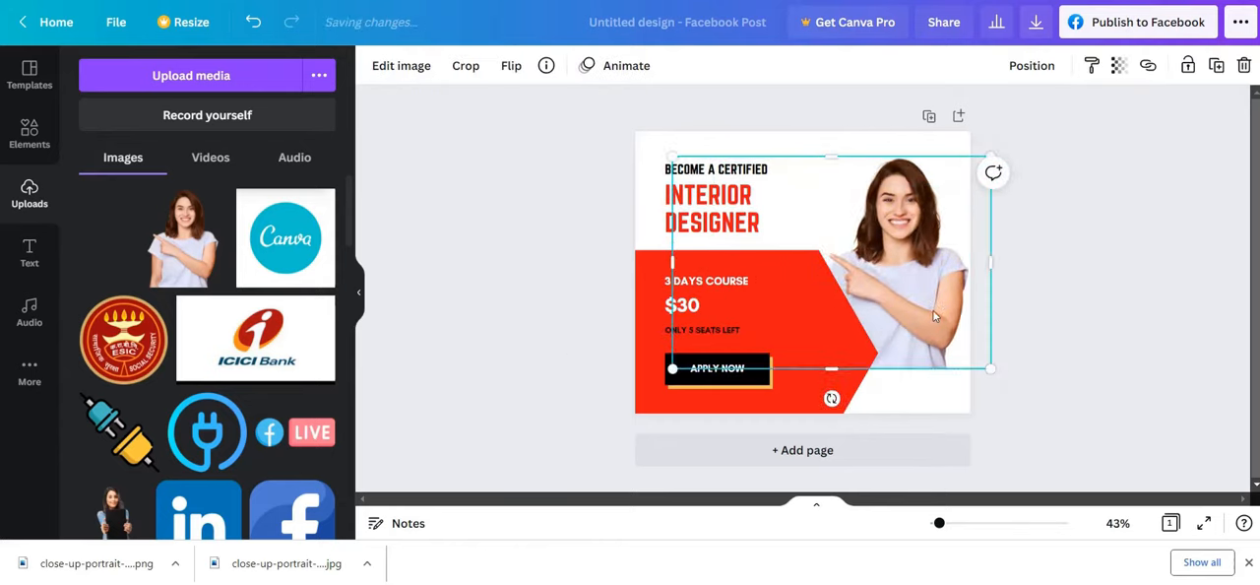
{"action": "left_click_drag", "start_coordinate": [935, 315], "coordinate": [886, 303]}
Narrow the red arrow shape to about 651 wide and fit the woman's cutout into the design's lower-right corner
{"action": "left_click", "coordinate": [829, 378]}
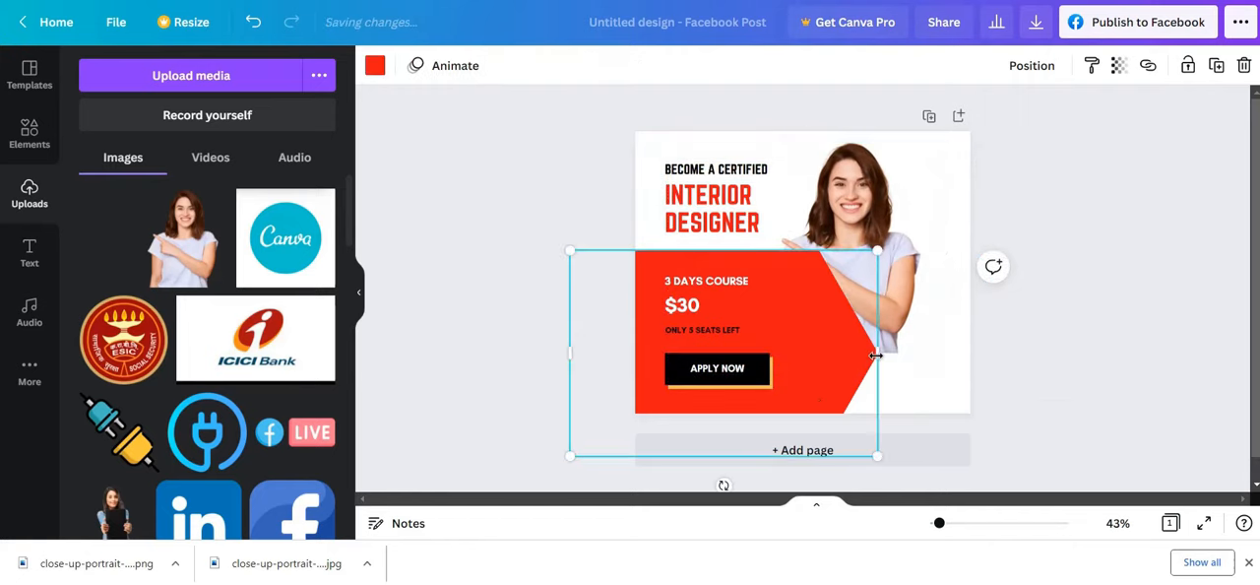
{"action": "left_click_drag", "start_coordinate": [877, 355], "coordinate": [793, 352]}
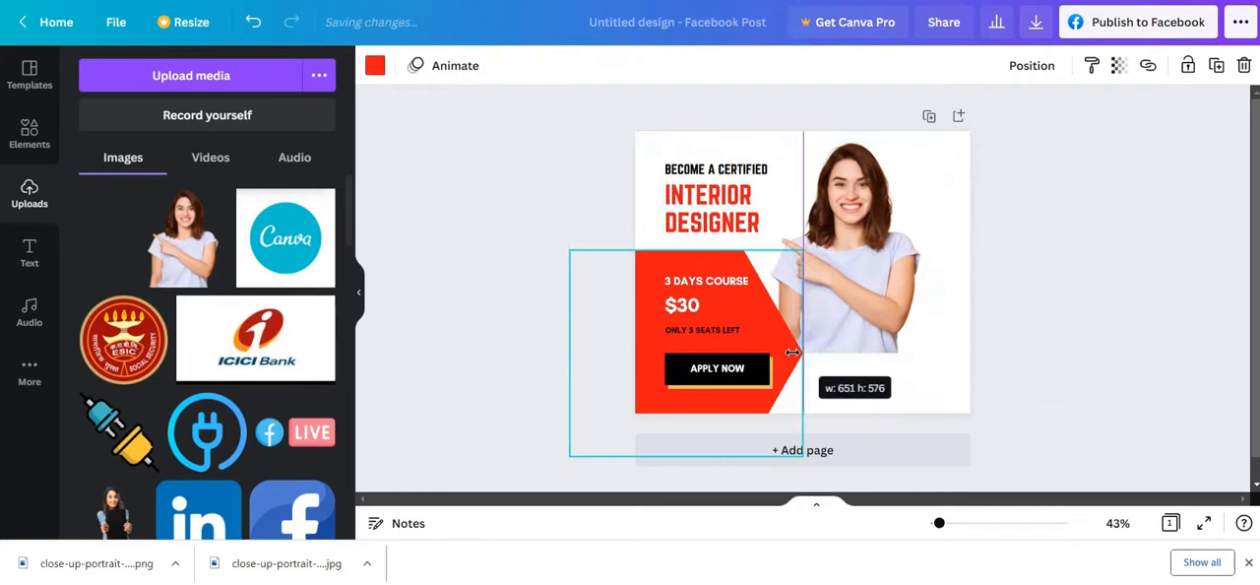
{"action": "left_click", "coordinate": [941, 349]}
{"action": "mouse_move", "coordinate": [946, 357]}
{"action": "left_mouse_down"}
{"action": "mouse_move", "coordinate": [1013, 414]}
{"action": "mouse_move", "coordinate": [940, 361]}
{"action": "left_mouse_up"}
{"action": "left_click", "coordinate": [1125, 348]}
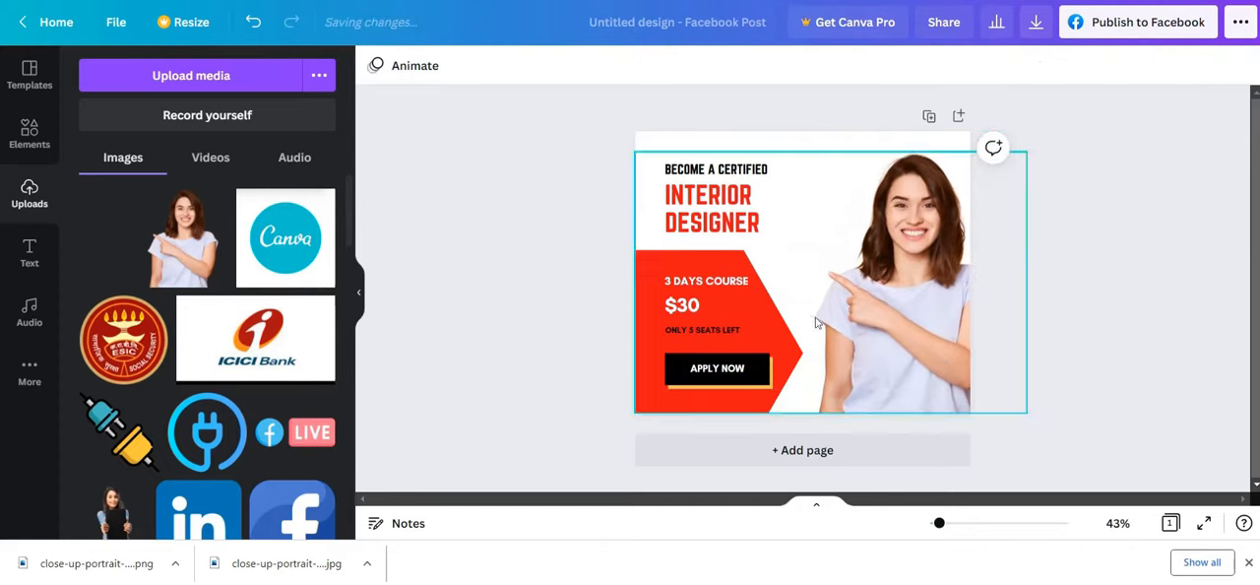
Widen the red arrow shape until its tip reaches the woman's pointing hand, and move the shape slightly up
{"action": "left_click", "coordinate": [772, 339]}
{"action": "left_click_drag", "start_coordinate": [802, 353], "coordinate": [831, 353]}
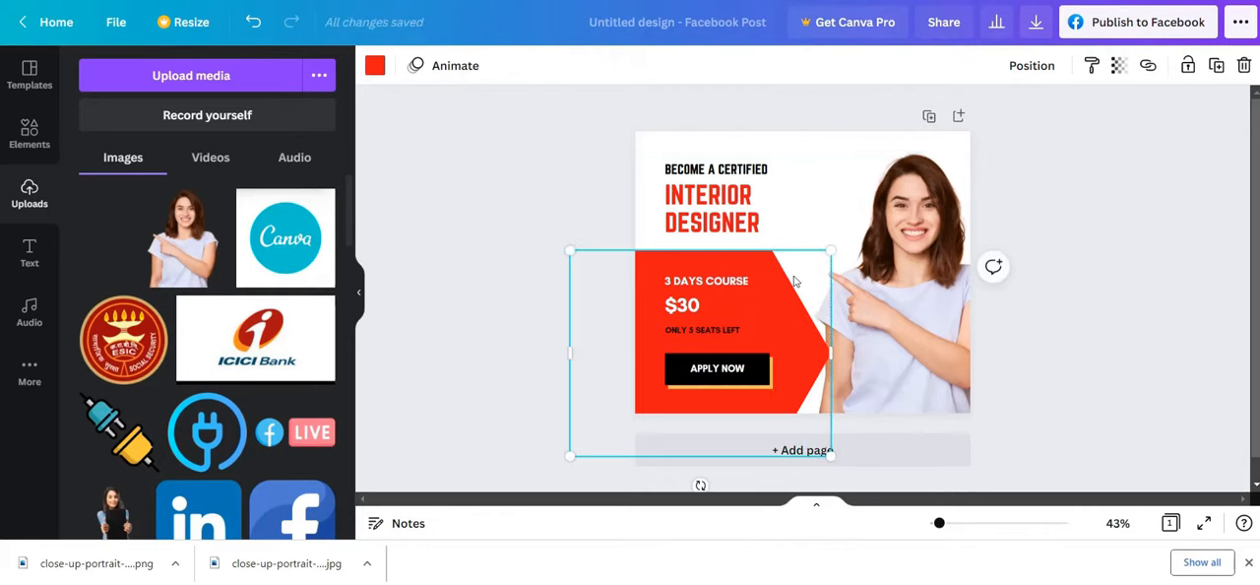
{"action": "mouse_move", "coordinate": [796, 309]}
{"action": "left_mouse_down"}
{"action": "mouse_move", "coordinate": [796, 285]}
{"action": "mouse_move", "coordinate": [789, 297]}
{"action": "left_mouse_up"}
{"action": "left_click", "coordinate": [1150, 344]}
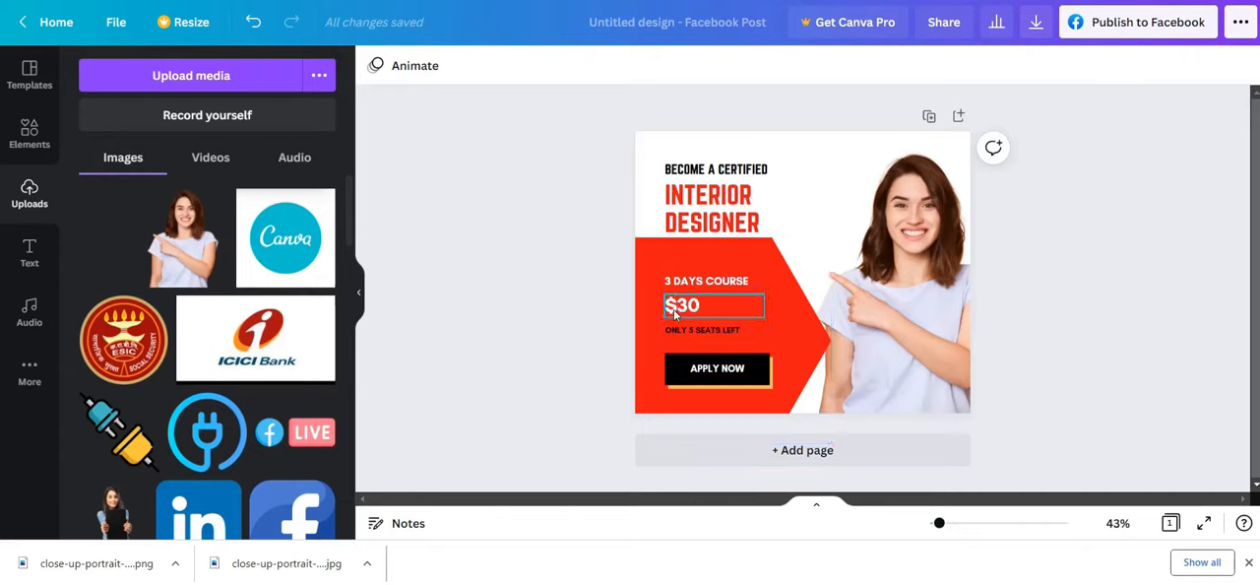
Open the "APPLY NOW" button text for editing and leave its wording as it is
{"action": "double_click", "coordinate": [738, 374]}
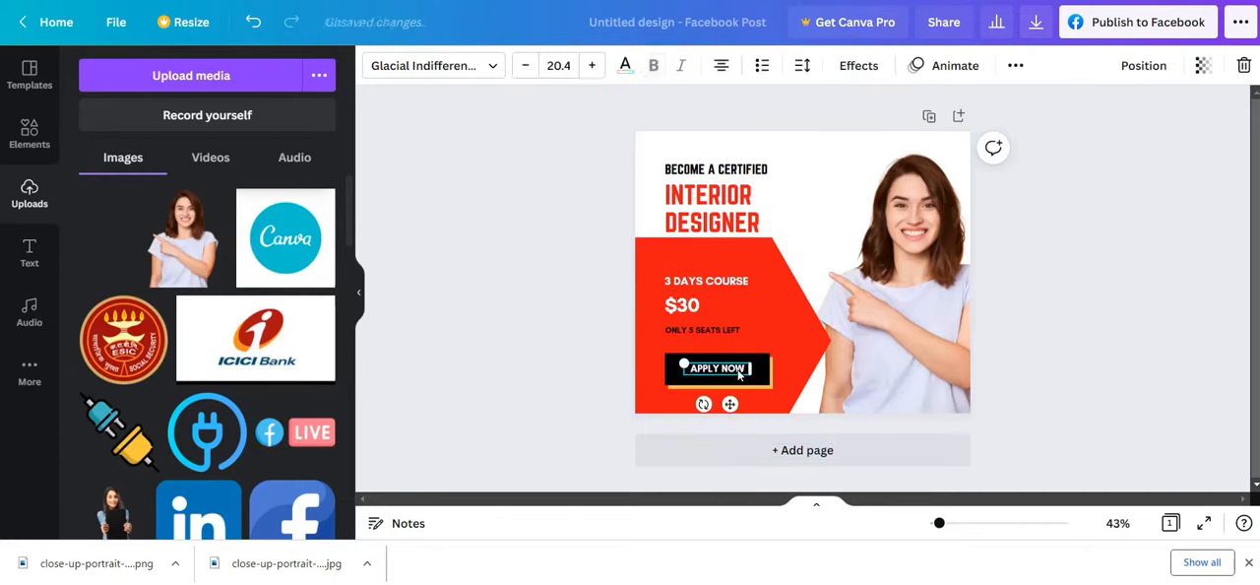
{"action": "left_click", "coordinate": [1092, 395]}
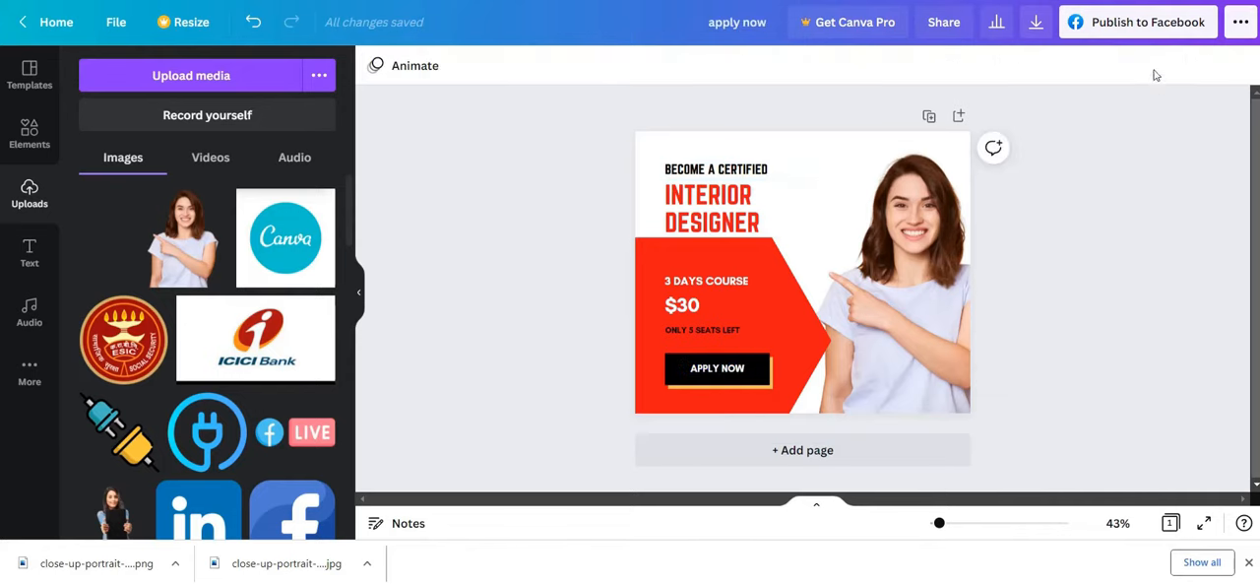
Review the available download file types, download the design as a PNG and open the downloaded file
{"action": "left_click", "coordinate": [1036, 22]}
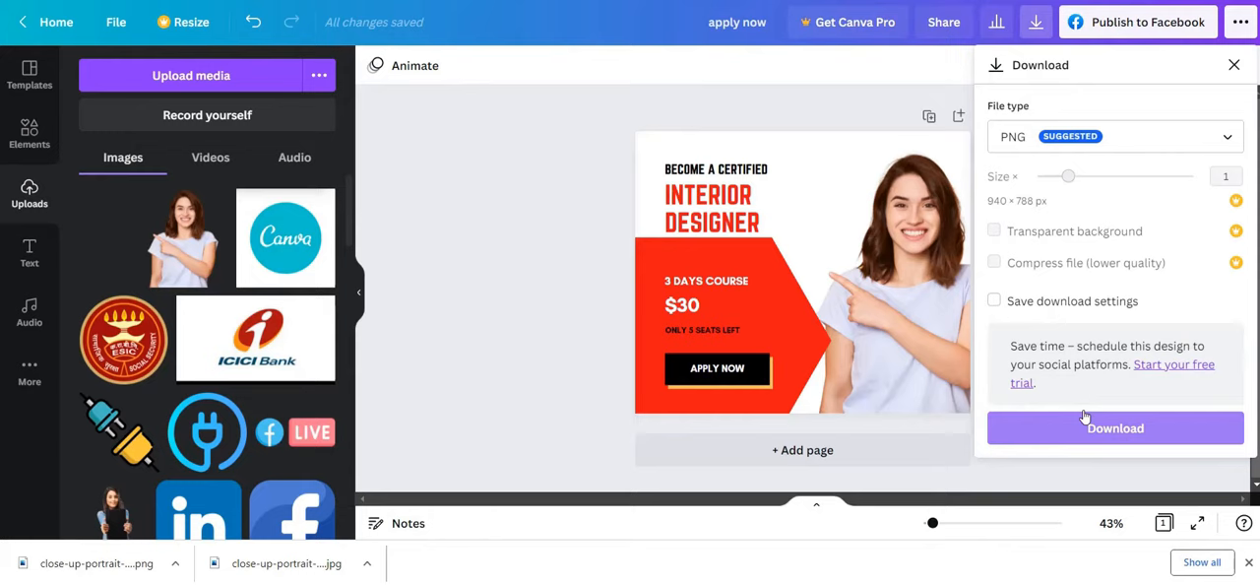
{"action": "left_click", "coordinate": [1060, 145]}
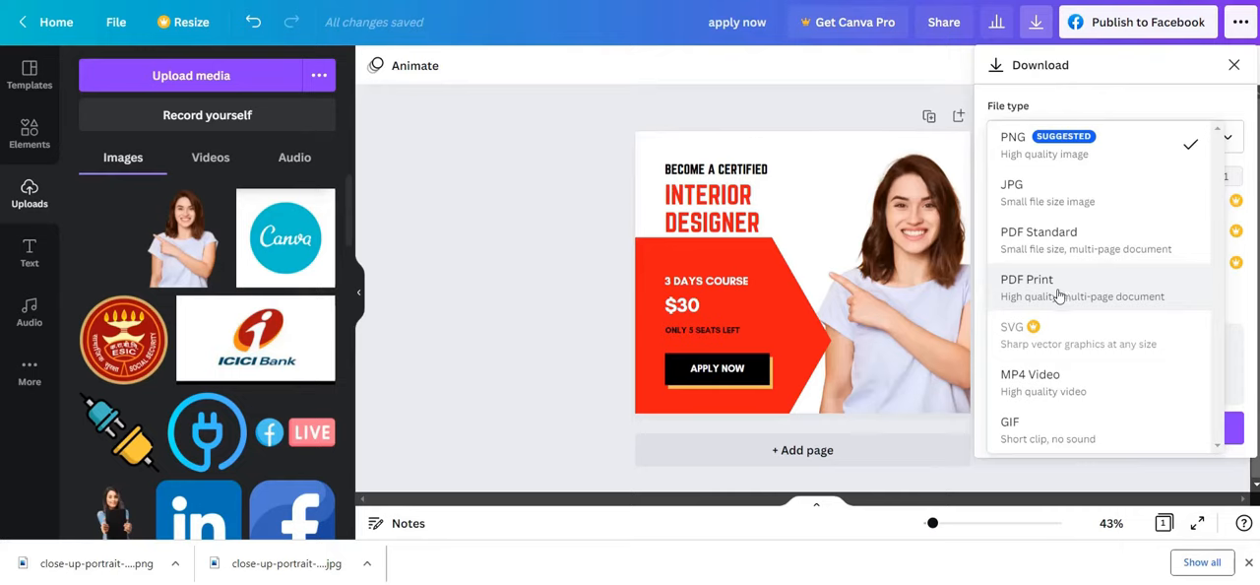
{"action": "left_click", "coordinate": [478, 330]}
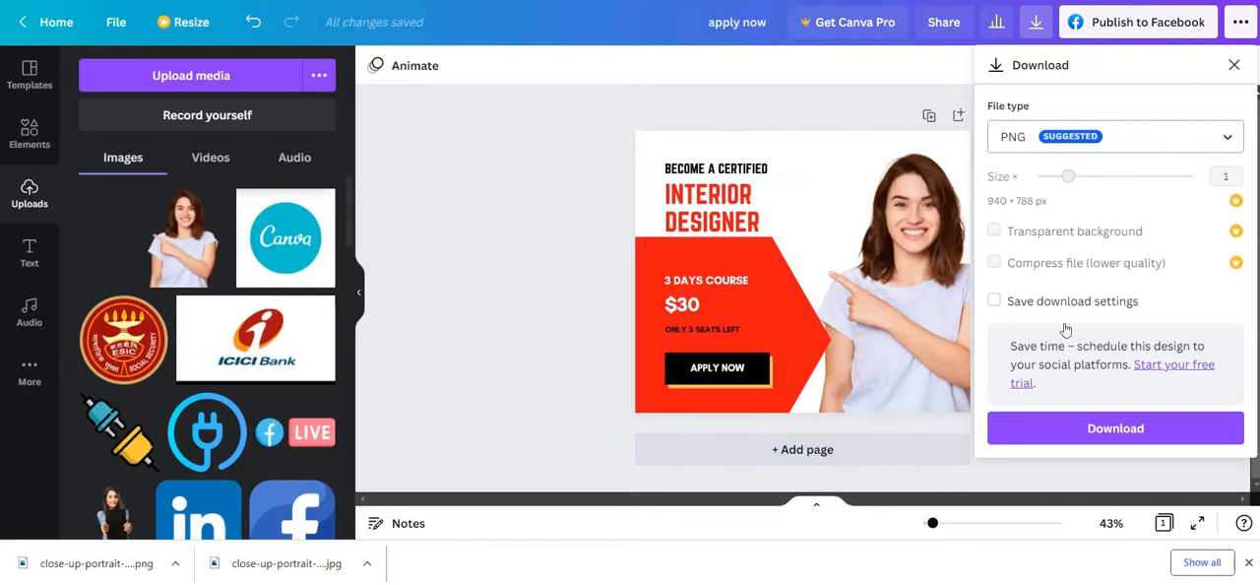
{"action": "left_click", "coordinate": [1158, 425]}
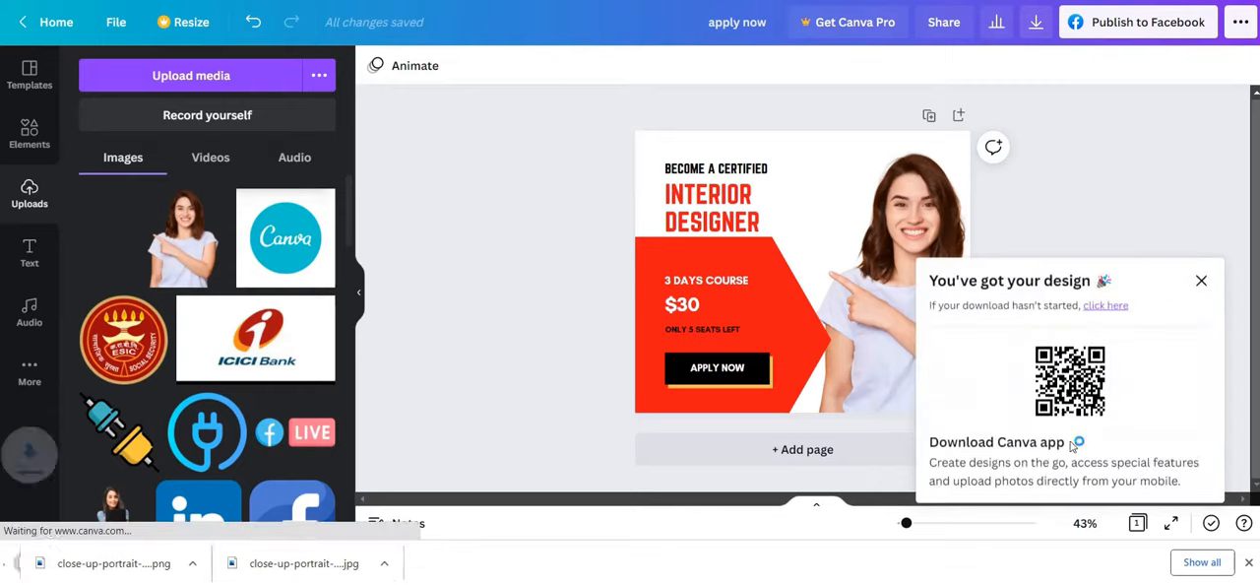
{"action": "left_click", "coordinate": [100, 562]}
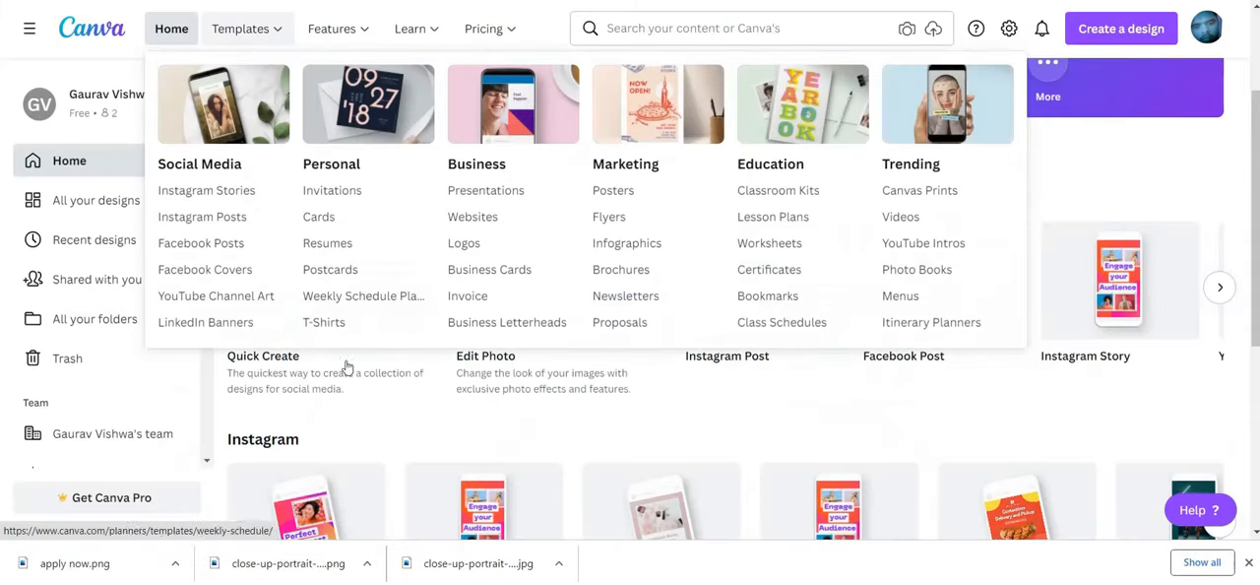
Create a new Facebook Post design from the Canva home page and search its templates for "food"
{"action": "scroll", "coordinate": [411, 465], "scroll_direction": "up", "scroll_amount": 3}
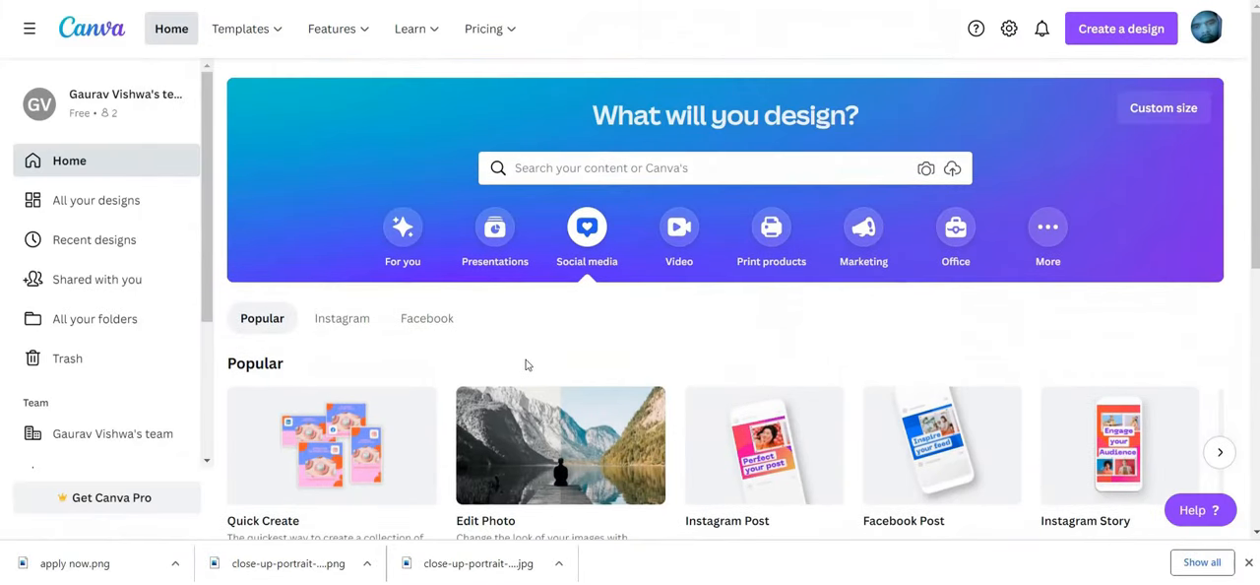
{"action": "scroll", "coordinate": [585, 332], "scroll_direction": "down", "scroll_amount": 1}
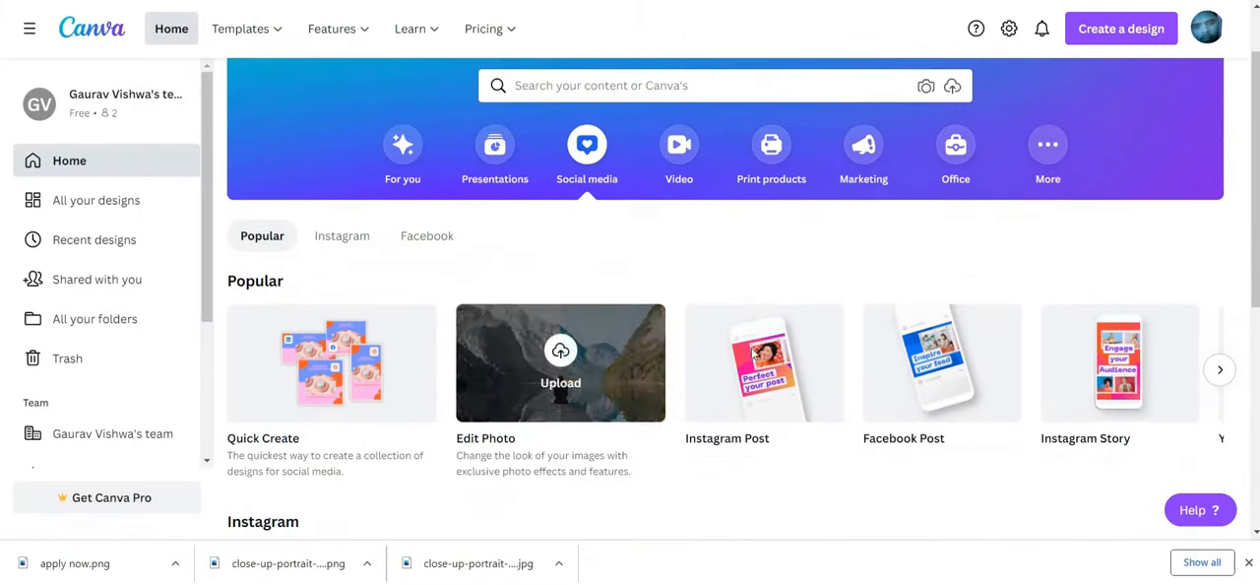
{"action": "left_click", "coordinate": [892, 351]}
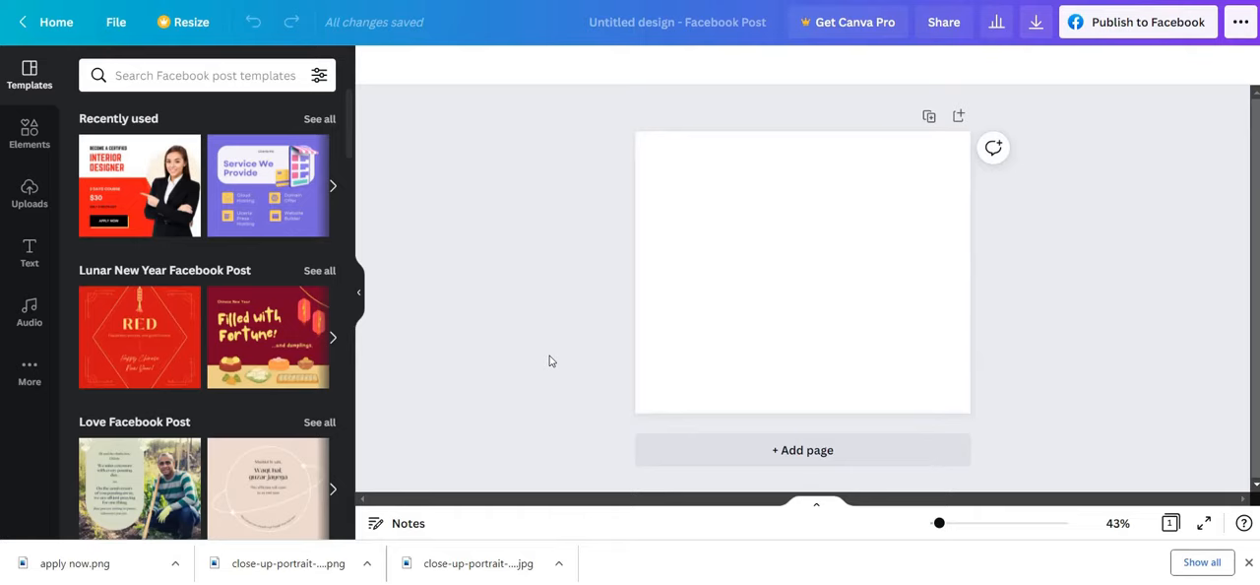
{"action": "left_click", "coordinate": [195, 70]}
{"action": "type", "text": "food"}
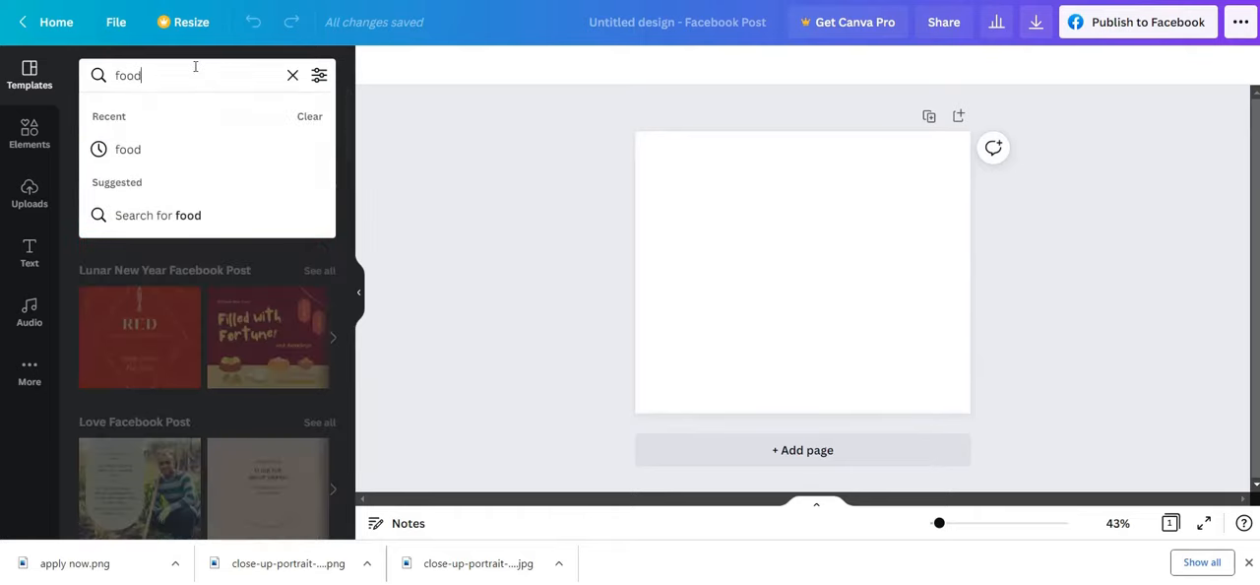
{"action": "key", "text": "Return"}
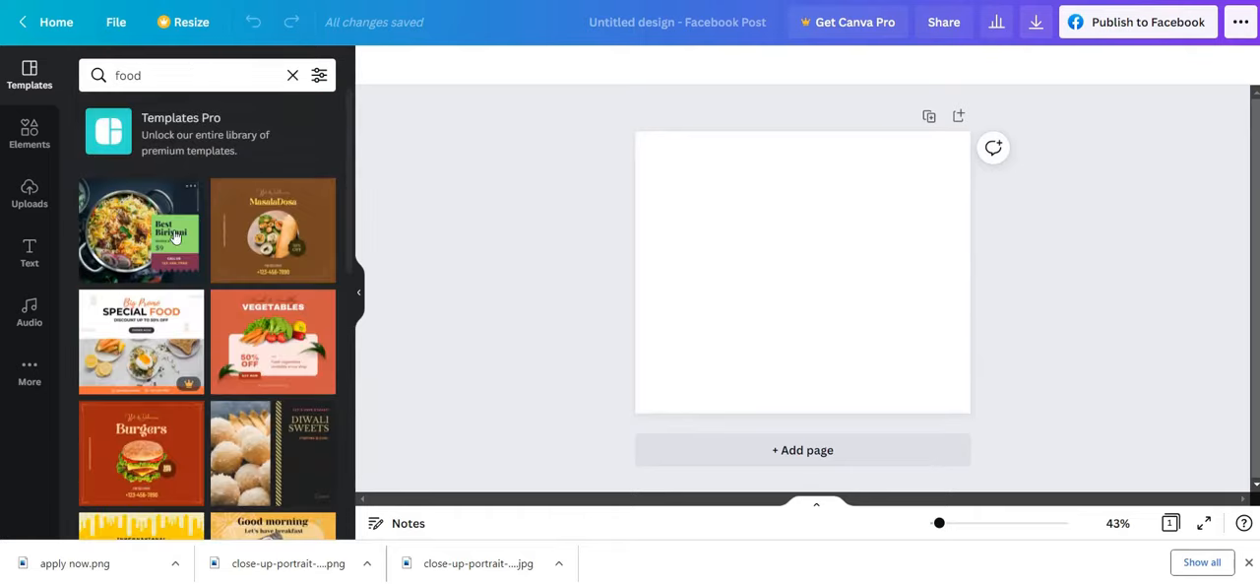
Try the "Best Biriyani" and "MasalaDosa" templates and settle on the orange "Fresh & Healthy Vegetables" template
{"action": "left_click", "coordinate": [175, 236]}
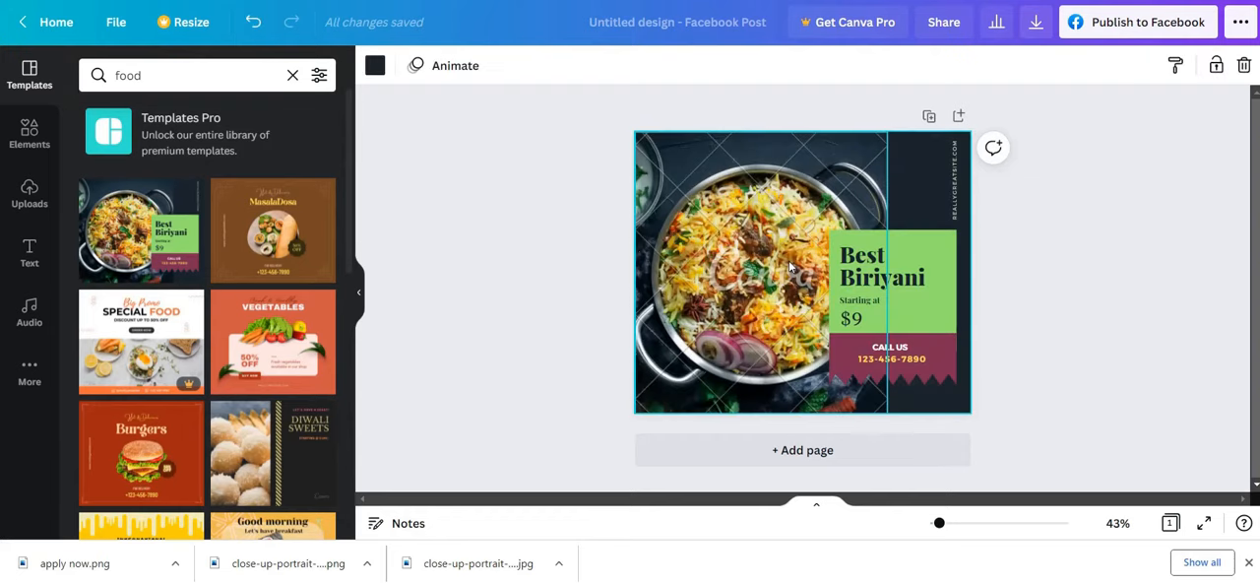
{"action": "left_click", "coordinate": [275, 204]}
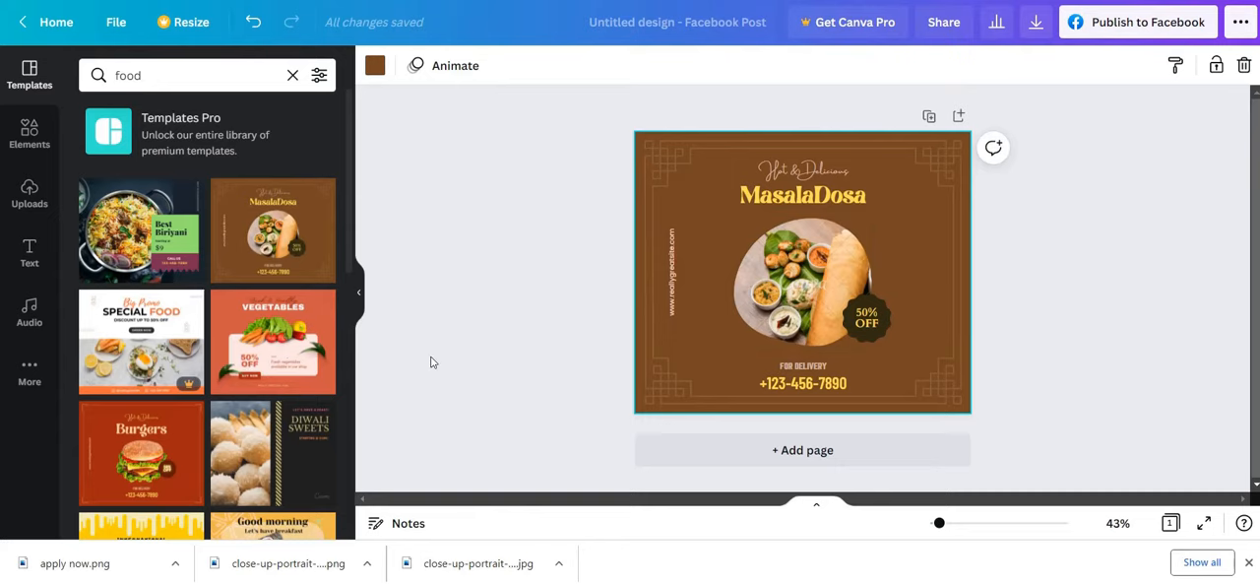
{"action": "left_click", "coordinate": [307, 368]}
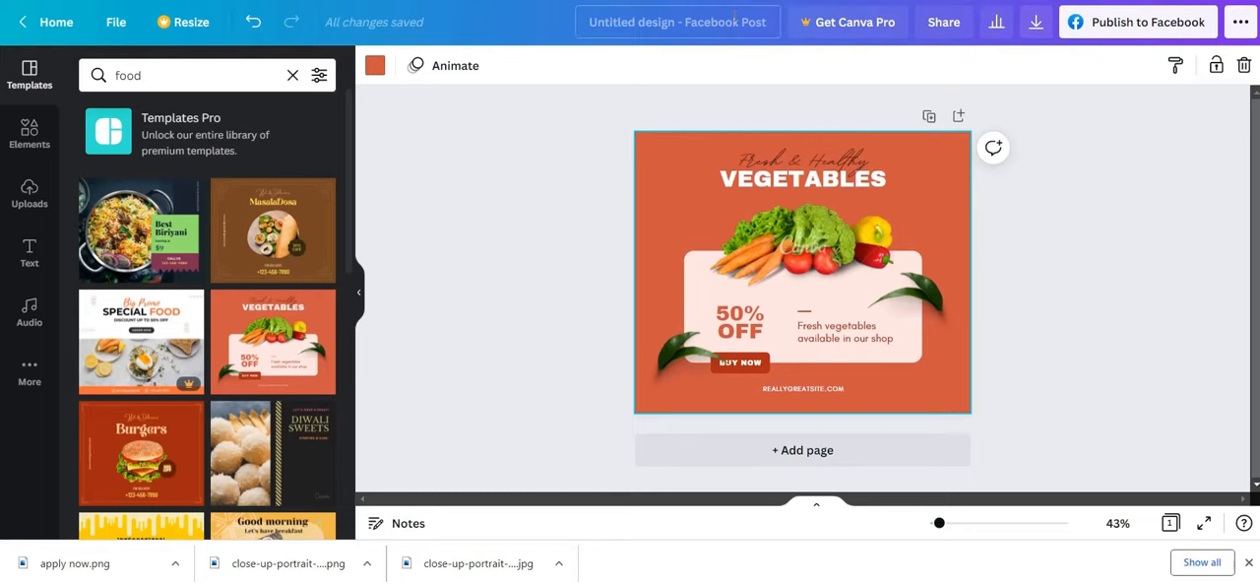
Rename the design as "Food Social Media"
{"action": "left_click", "coordinate": [734, 21]}
{"action": "type", "text": "Foo"}
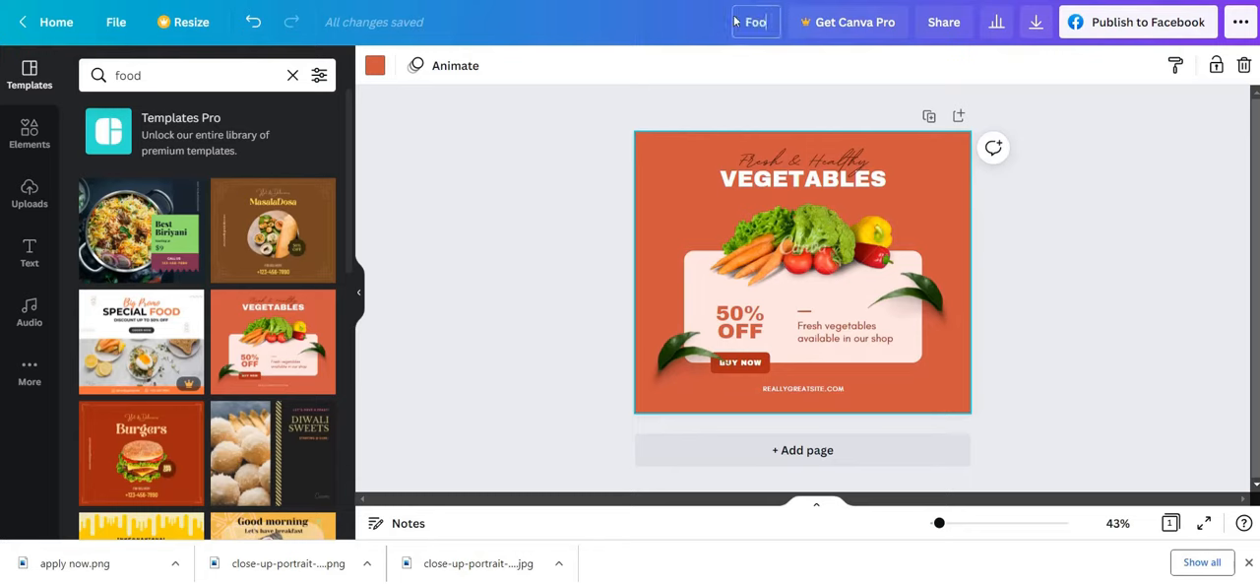
{"action": "type", "text": "d Social Media"}
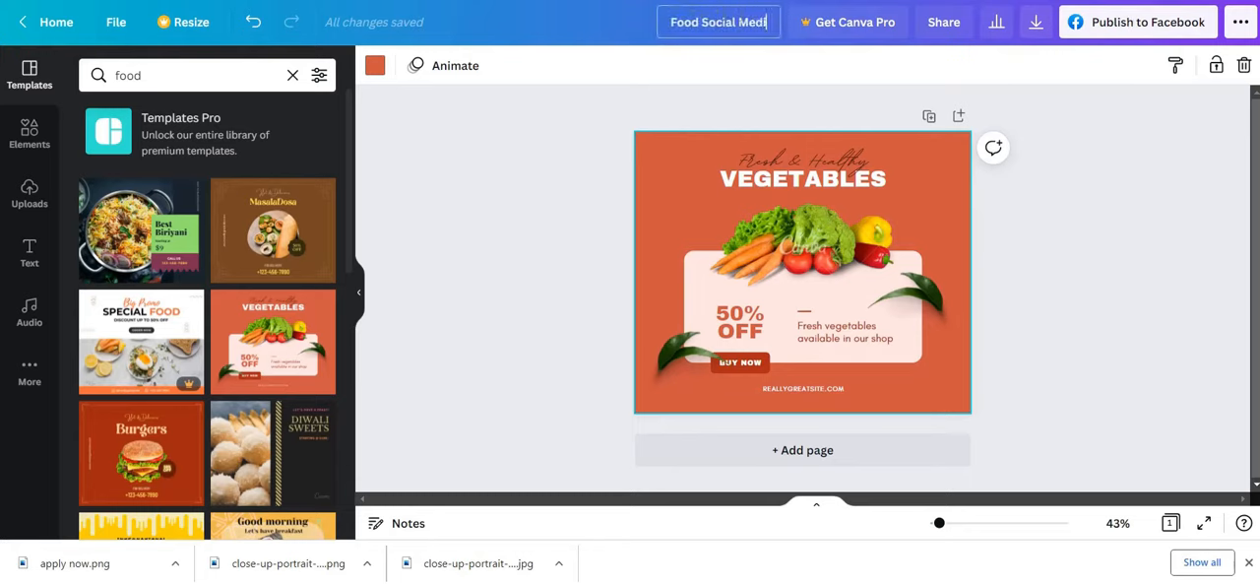
{"action": "left_click", "coordinate": [1110, 279]}
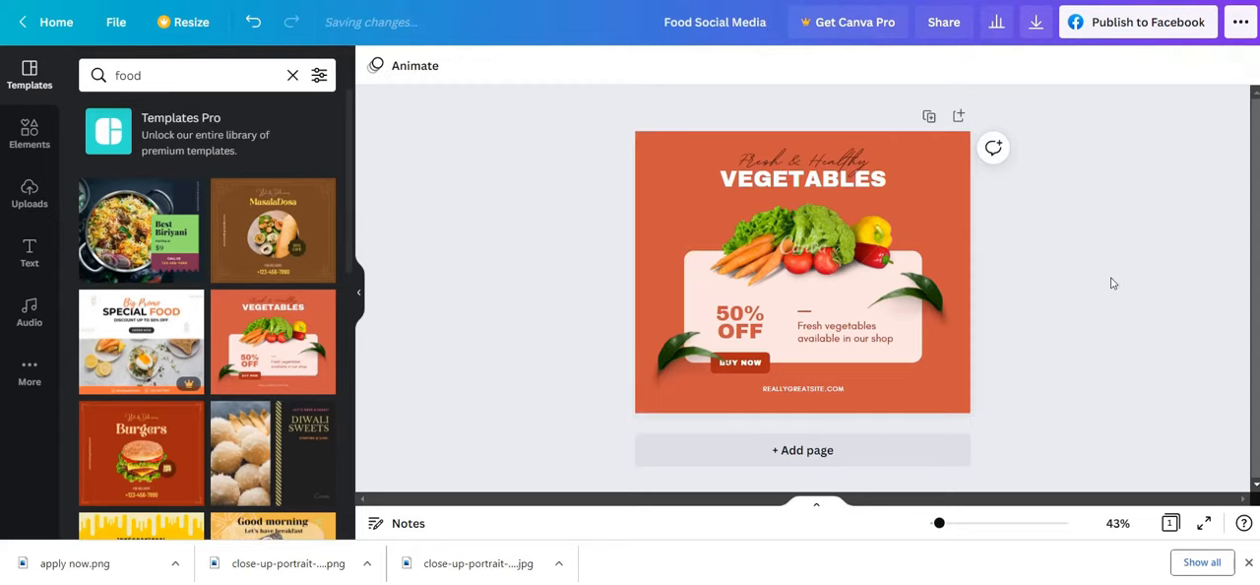
Change the discount text on the pink card to read "30% OFF"
{"action": "double_click", "coordinate": [738, 330]}
{"action": "left_click", "coordinate": [736, 315]}
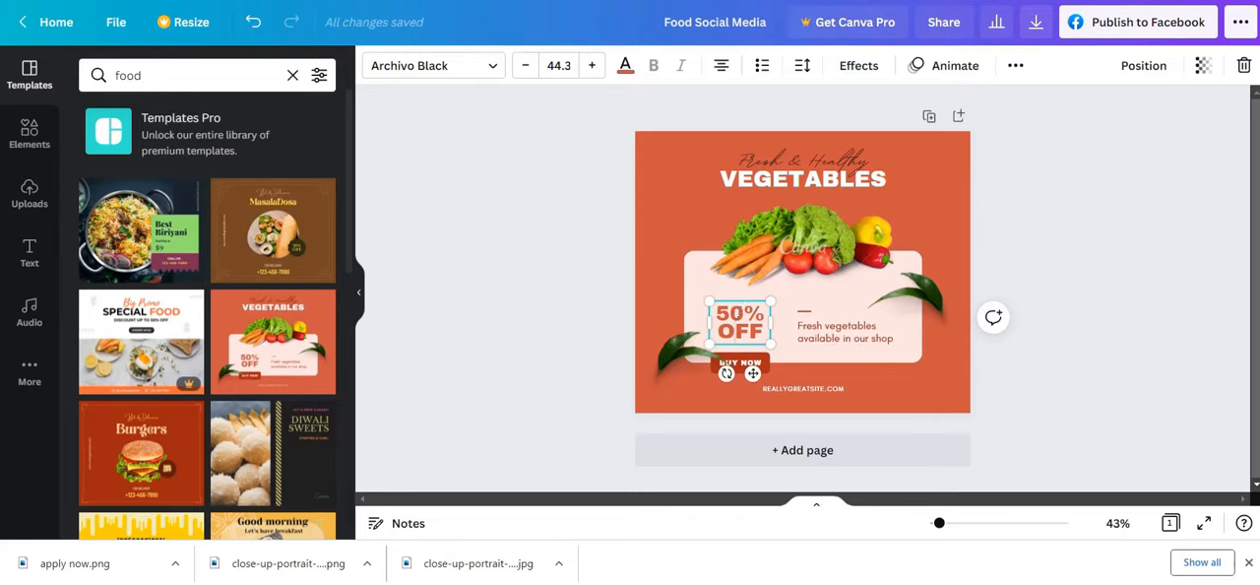
{"action": "left_click_drag", "start_coordinate": [736, 315], "coordinate": [721, 313]}
{"action": "type", "text": "3"}
{"action": "left_click", "coordinate": [1073, 397]}
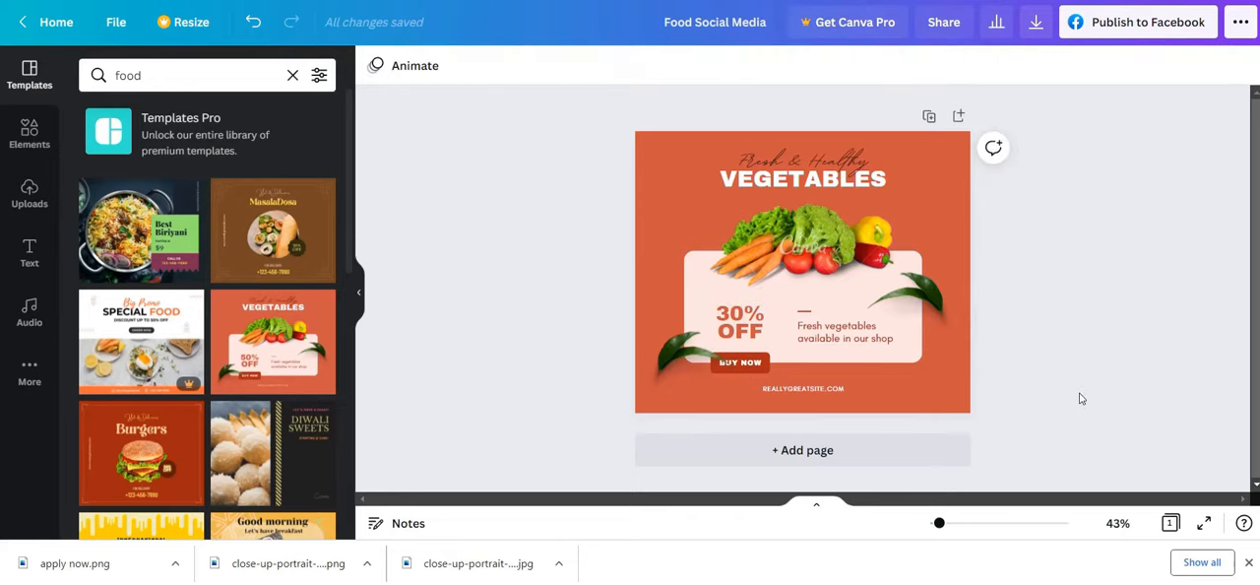
{"action": "left_click", "coordinate": [705, 356]}
{"action": "left_click", "coordinate": [738, 362]}
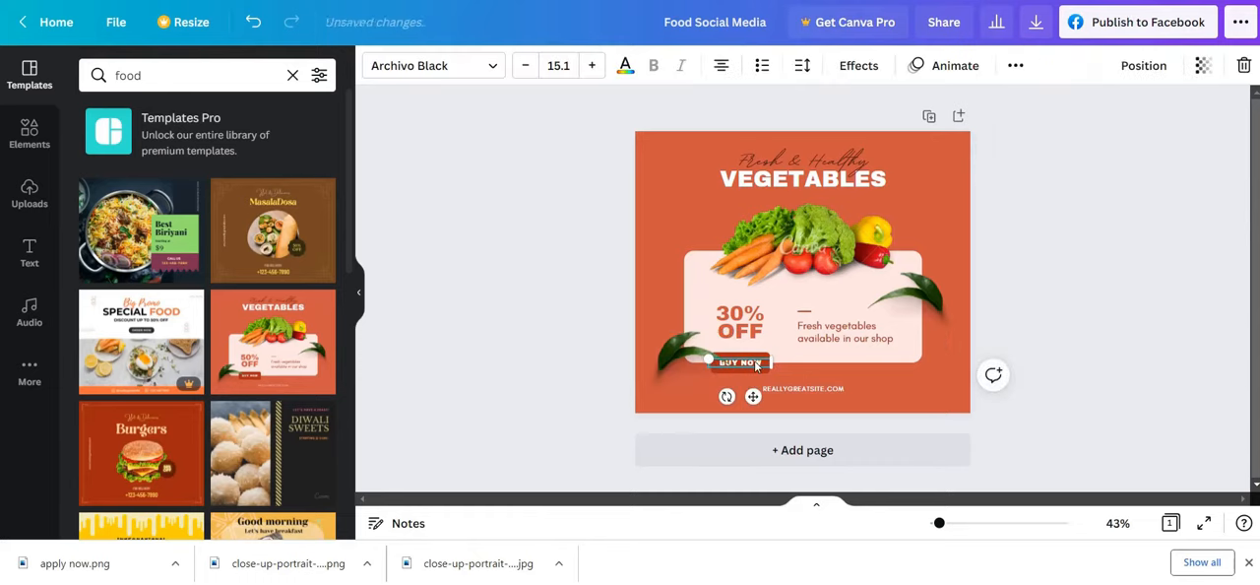
{"action": "right_click", "coordinate": [756, 363]}
{"action": "left_click", "coordinate": [814, 350]}
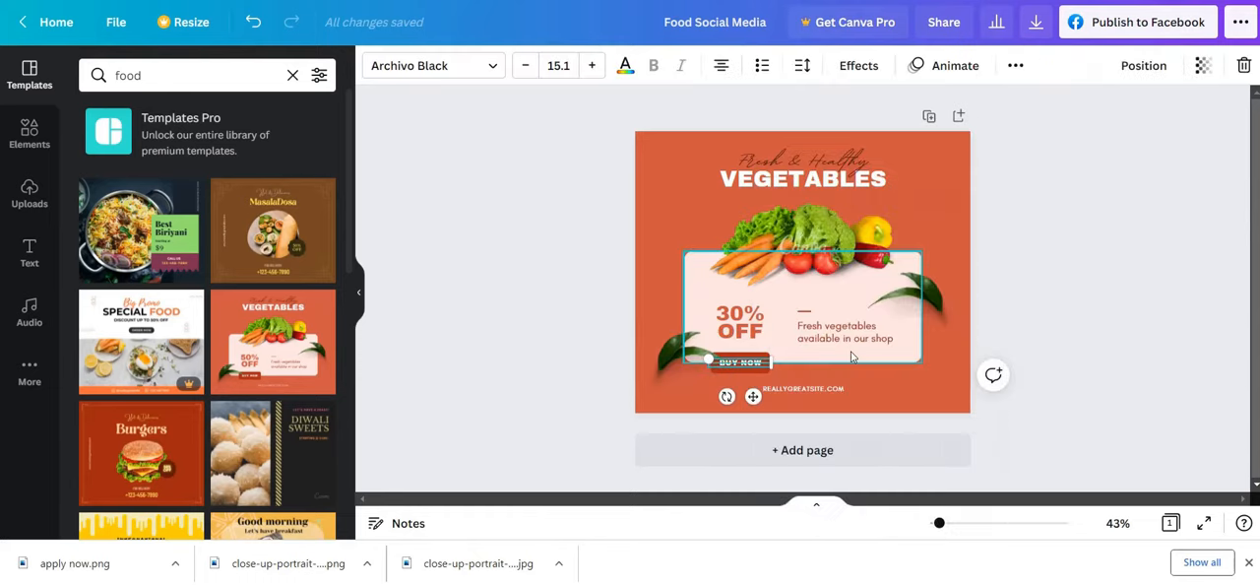
{"action": "left_click", "coordinate": [992, 400]}
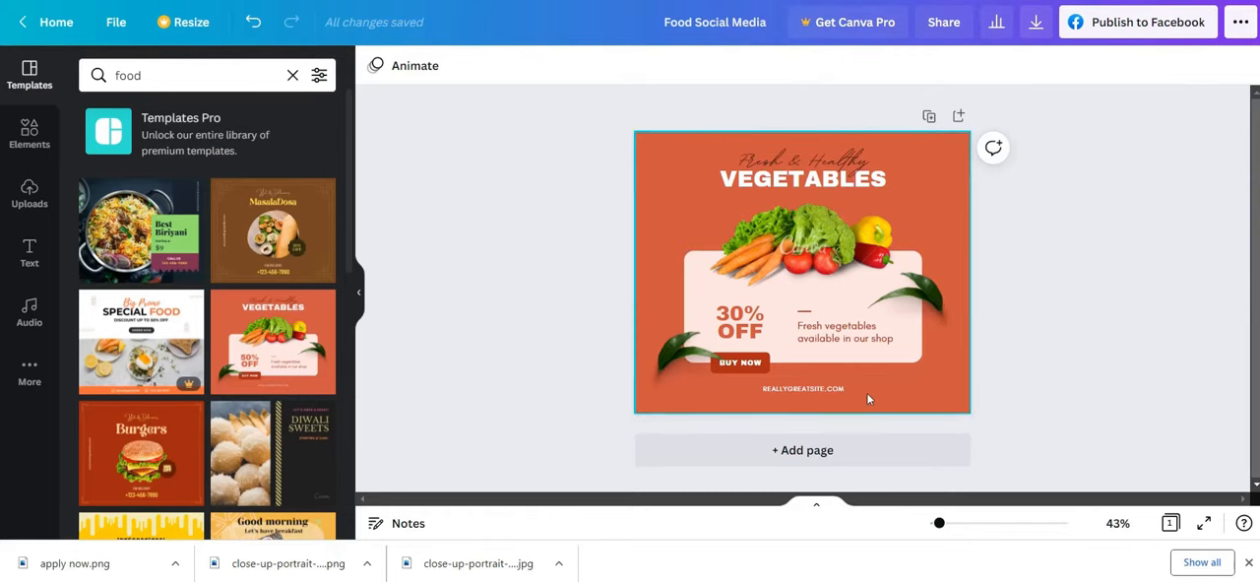
Replace the website address at the bottom of the post with "TECHWORKSITSOLUTION.COM"
{"action": "left_click", "coordinate": [830, 388]}
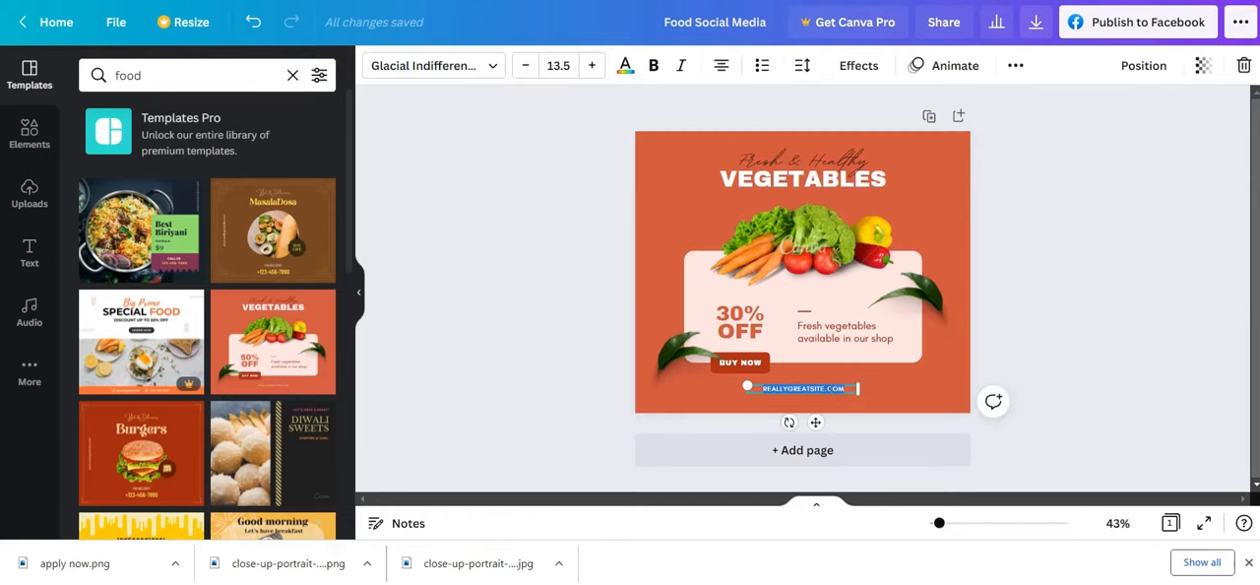
{"action": "type", "text": "TECHWORKSITSOLUTIONS.COM"}
{"action": "left_click", "coordinate": [993, 401]}
{"action": "left_click", "coordinate": [1031, 338]}
{"action": "left_click", "coordinate": [1032, 337]}
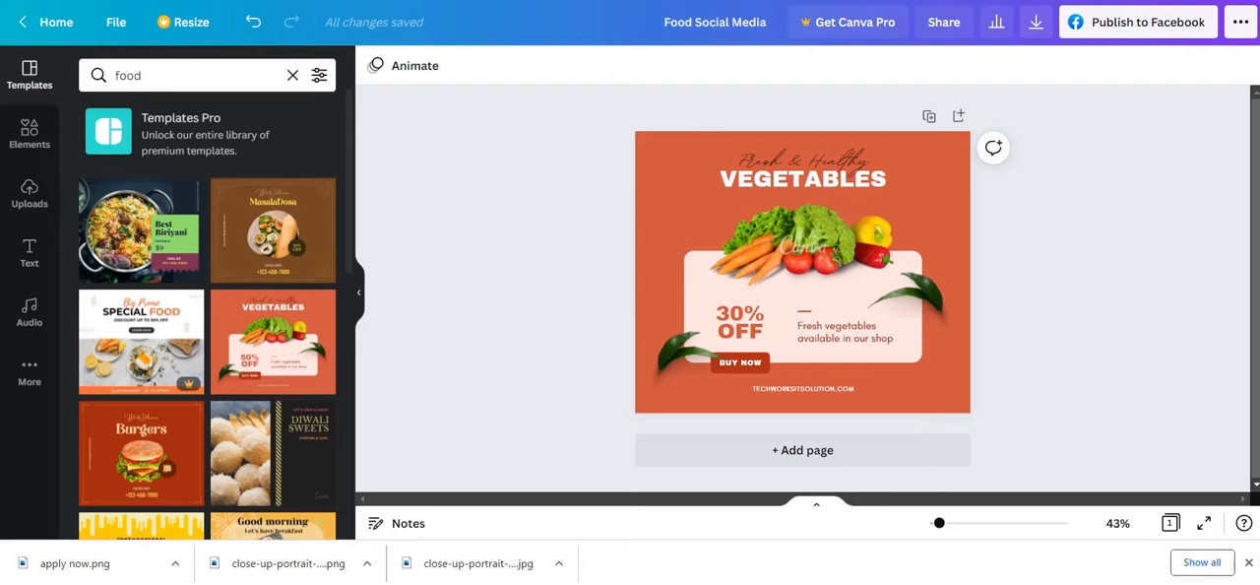
Download the design as a free watermarked draft in PDF Print format and dismiss the upgrade offer
{"action": "left_click", "coordinate": [1249, 563]}
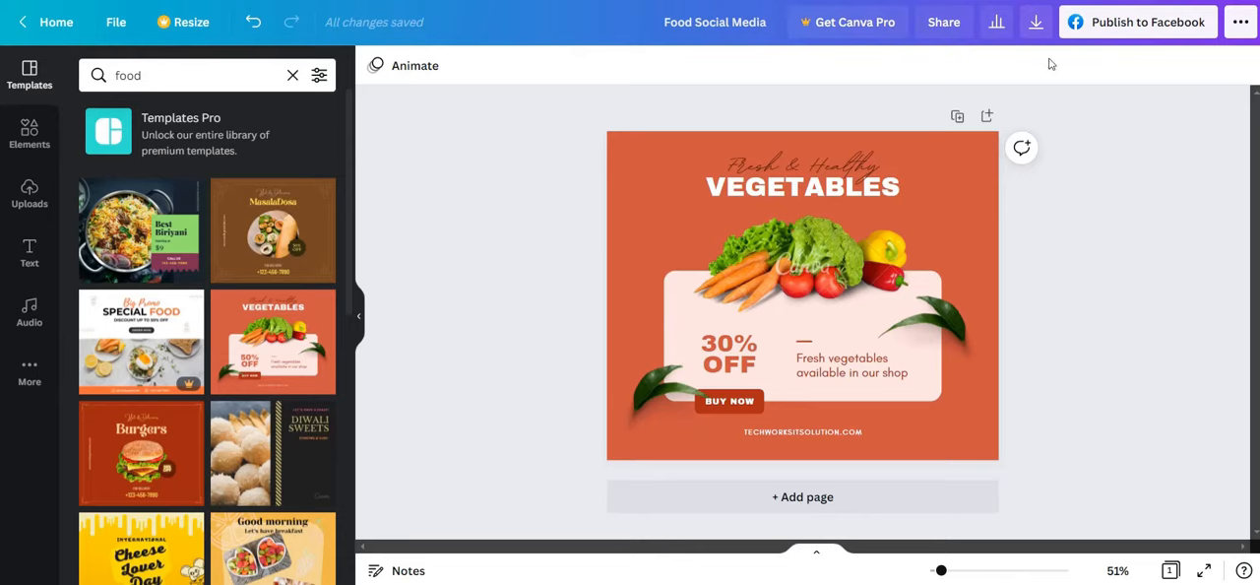
{"action": "left_click", "coordinate": [1039, 29]}
{"action": "left_click", "coordinate": [1080, 129]}
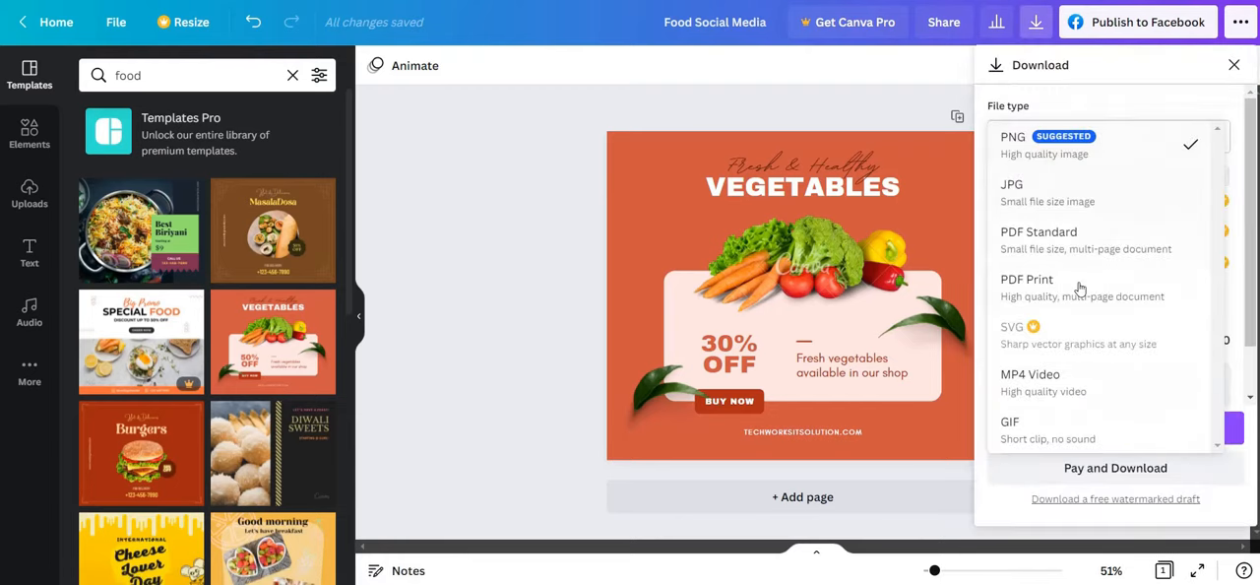
{"action": "left_click", "coordinate": [1073, 278]}
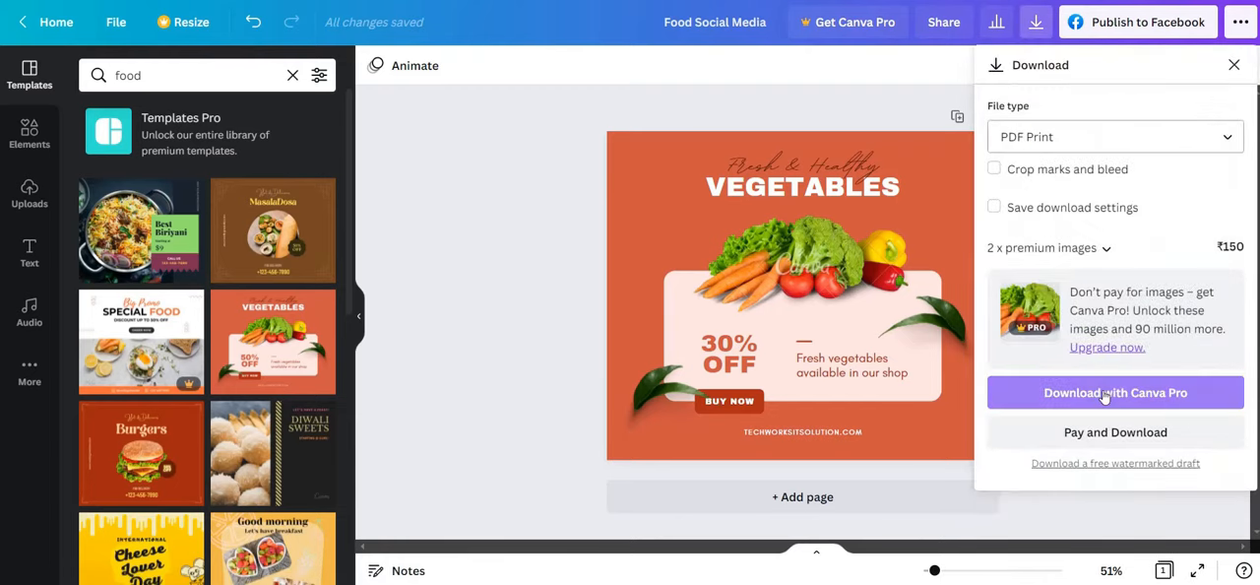
{"action": "left_click", "coordinate": [1116, 463]}
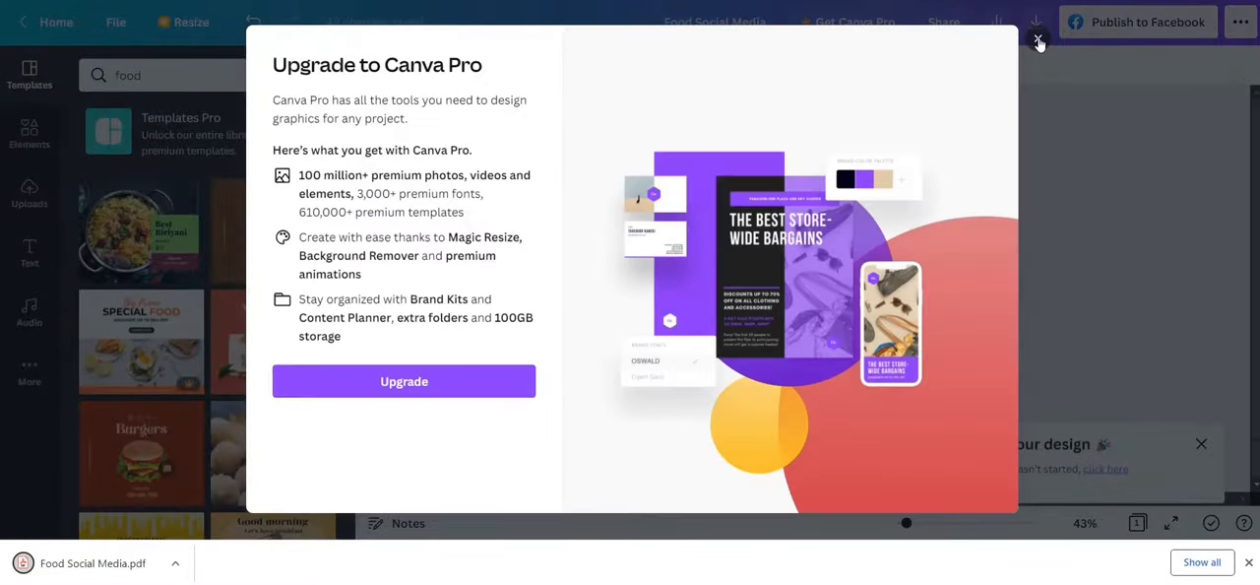
{"action": "left_click", "coordinate": [1038, 38]}
Open the downloaded "Food Social Media" PDF and look over the whole page
{"action": "left_click", "coordinate": [78, 562]}
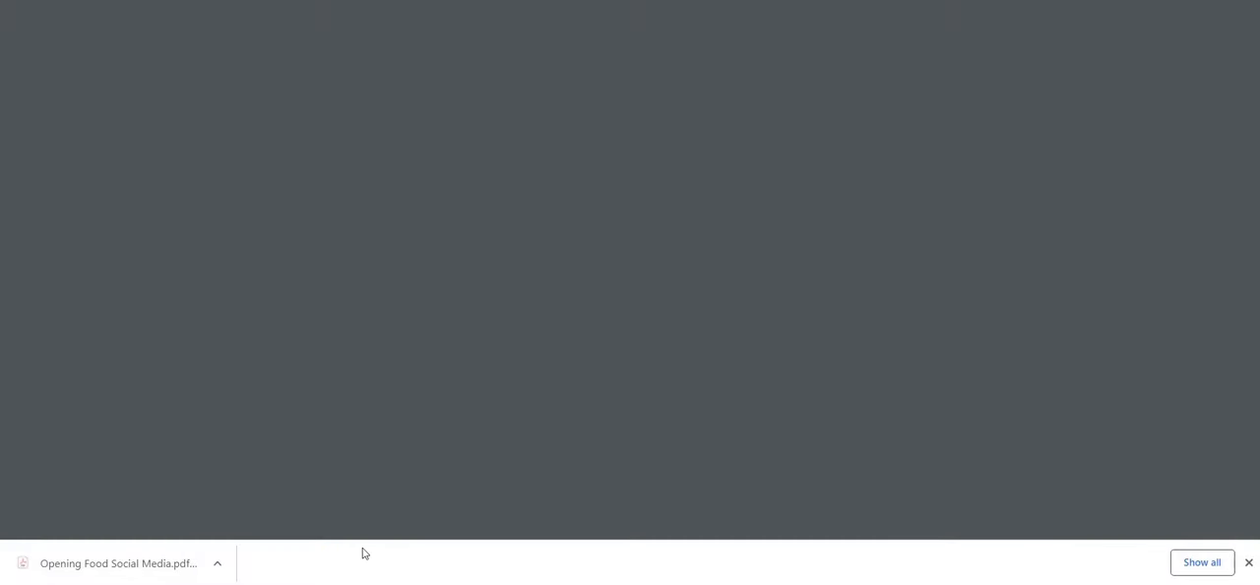
{"action": "scroll", "coordinate": [630, 388], "scroll_direction": "down", "scroll_amount": 3}
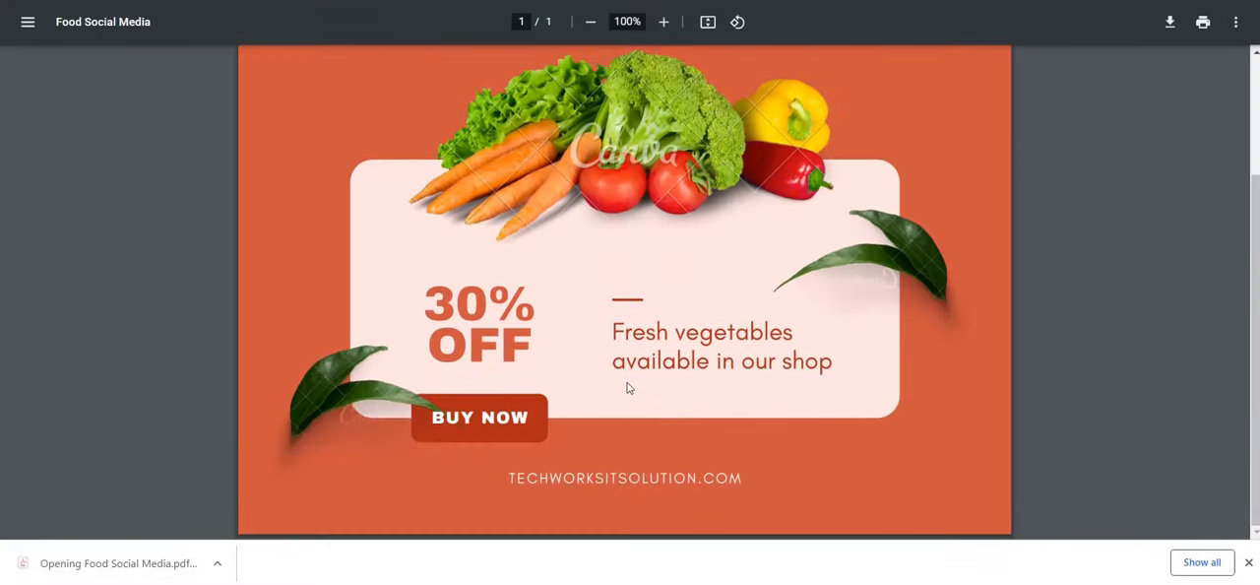
{"action": "scroll", "coordinate": [628, 388], "scroll_direction": "up", "scroll_amount": 2}
{"action": "scroll", "coordinate": [630, 390], "scroll_direction": "down", "scroll_amount": 2}
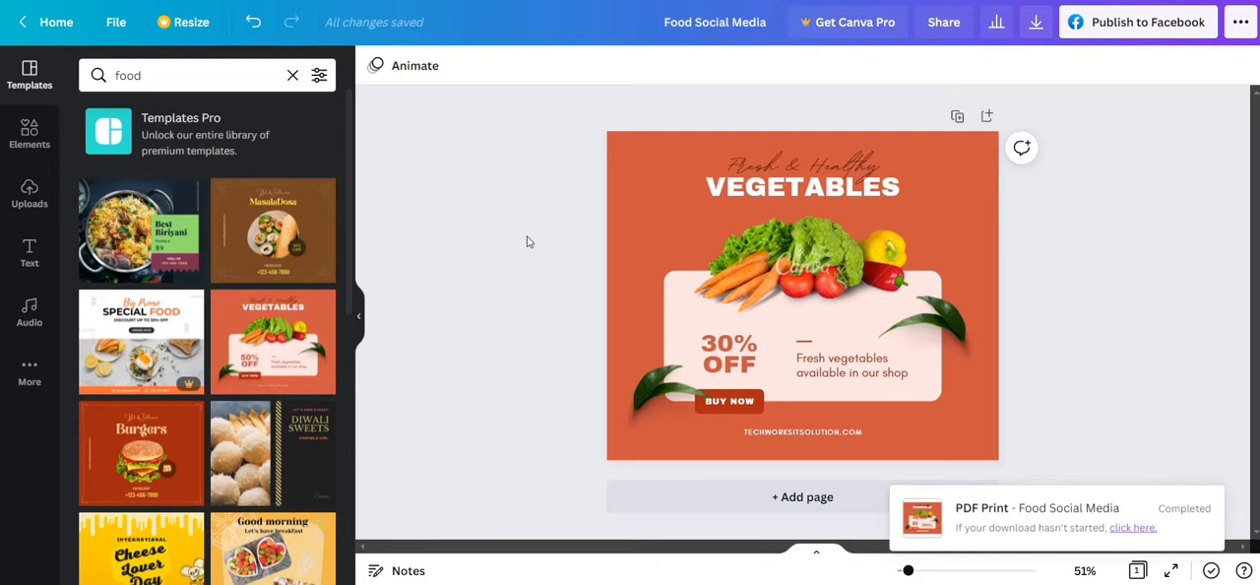
{"action": "scroll", "coordinate": [335, 342], "scroll_direction": "down", "scroll_amount": 3}
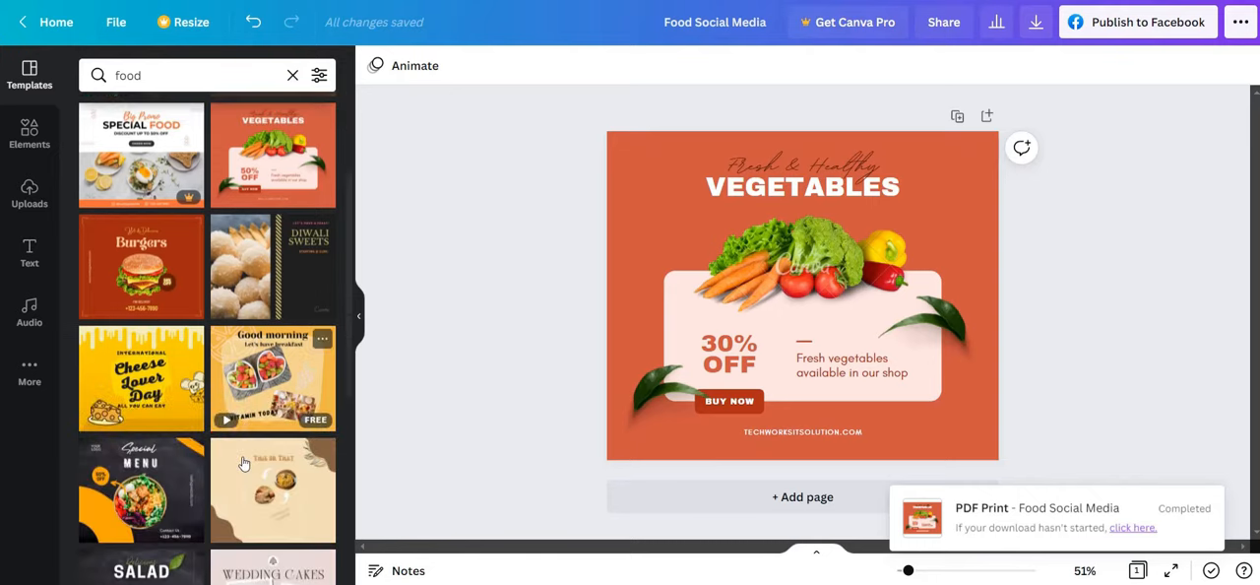
{"action": "scroll", "coordinate": [187, 299], "scroll_direction": "up", "scroll_amount": 4}
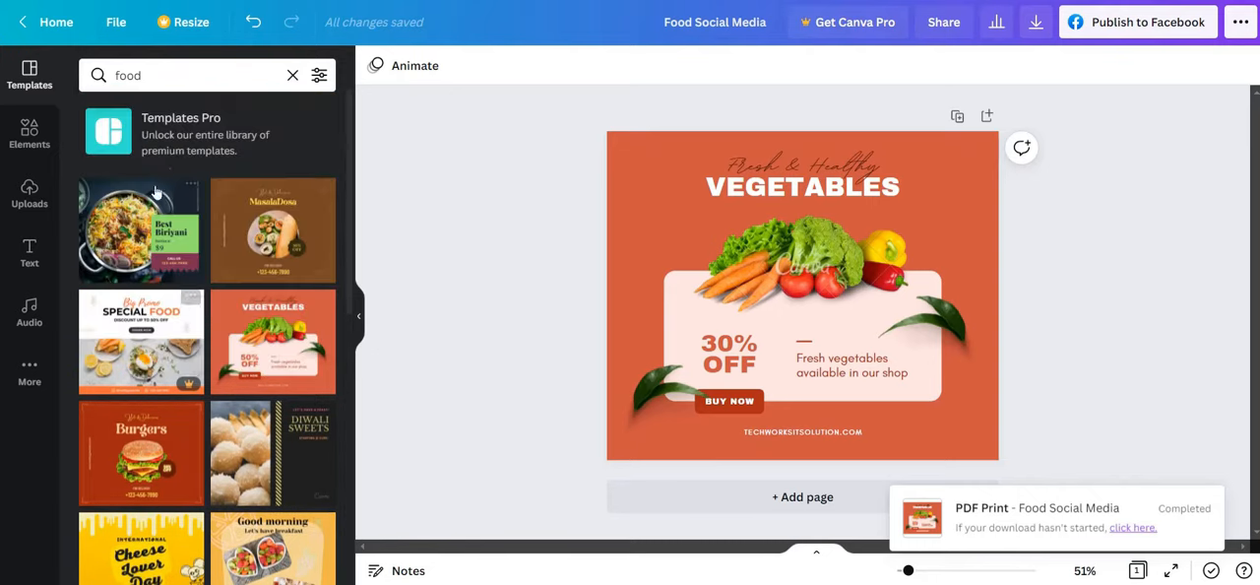
{"action": "left_click", "coordinate": [194, 83]}
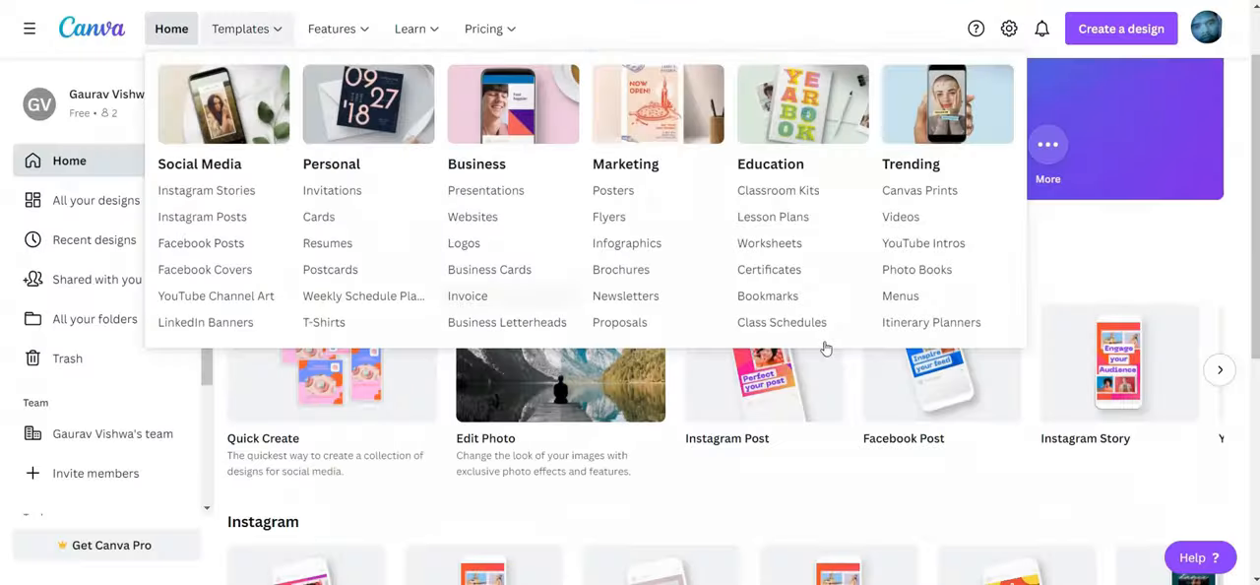
Create a new Instagram Story design from the Canva home page and search its templates for "Travel"
{"action": "left_click", "coordinate": [1106, 374]}
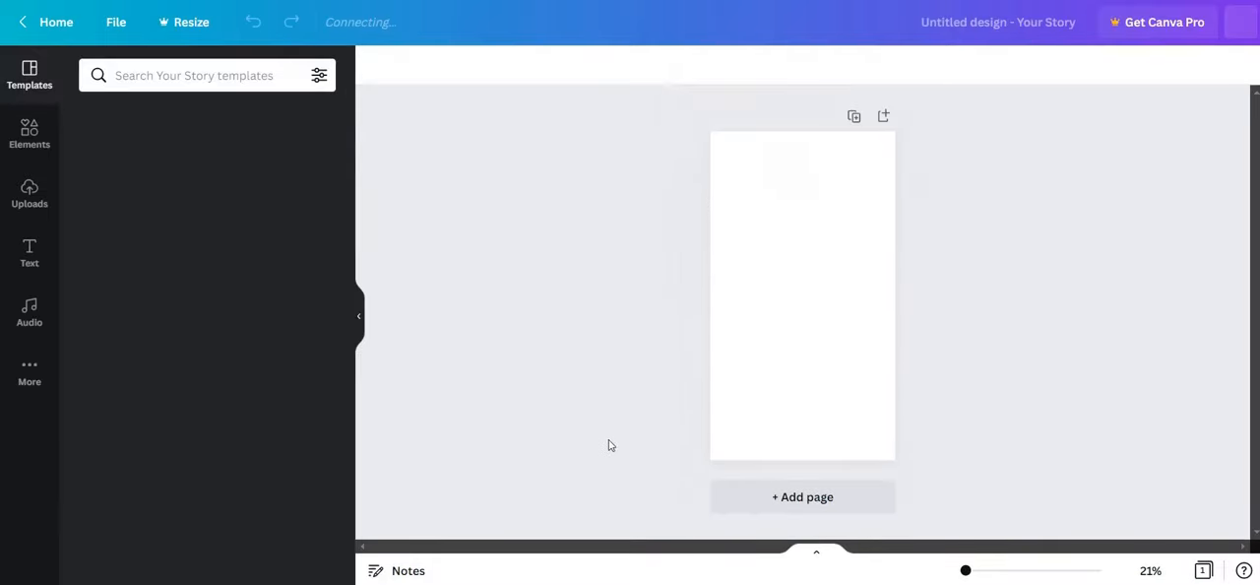
{"action": "left_click", "coordinate": [173, 86]}
{"action": "type", "text": "Travel"}
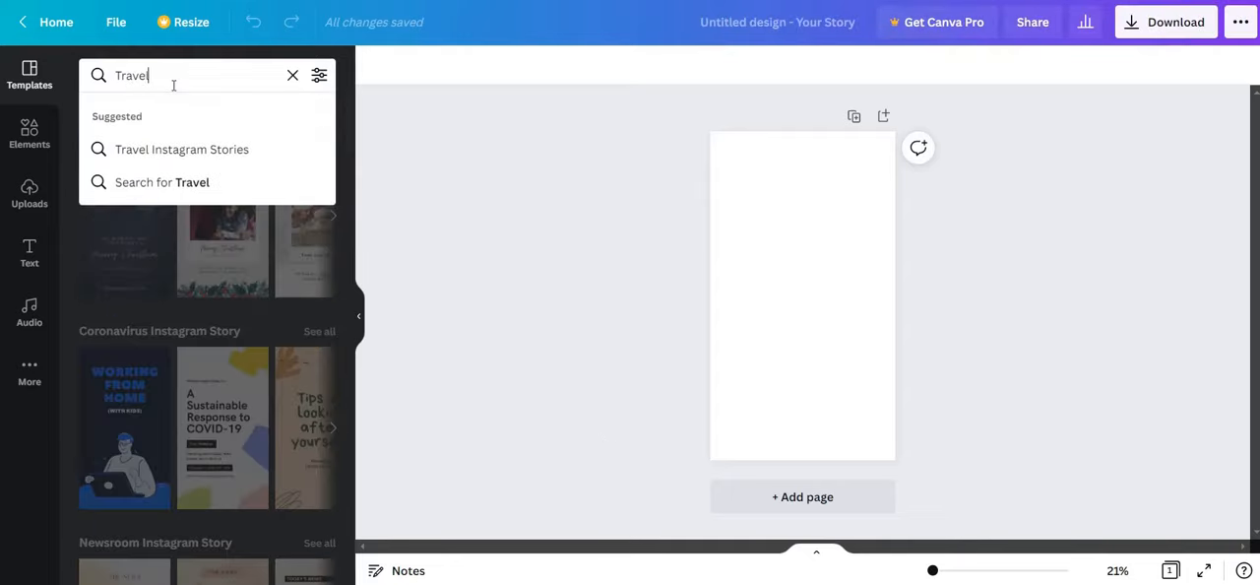
{"action": "key", "text": "Return"}
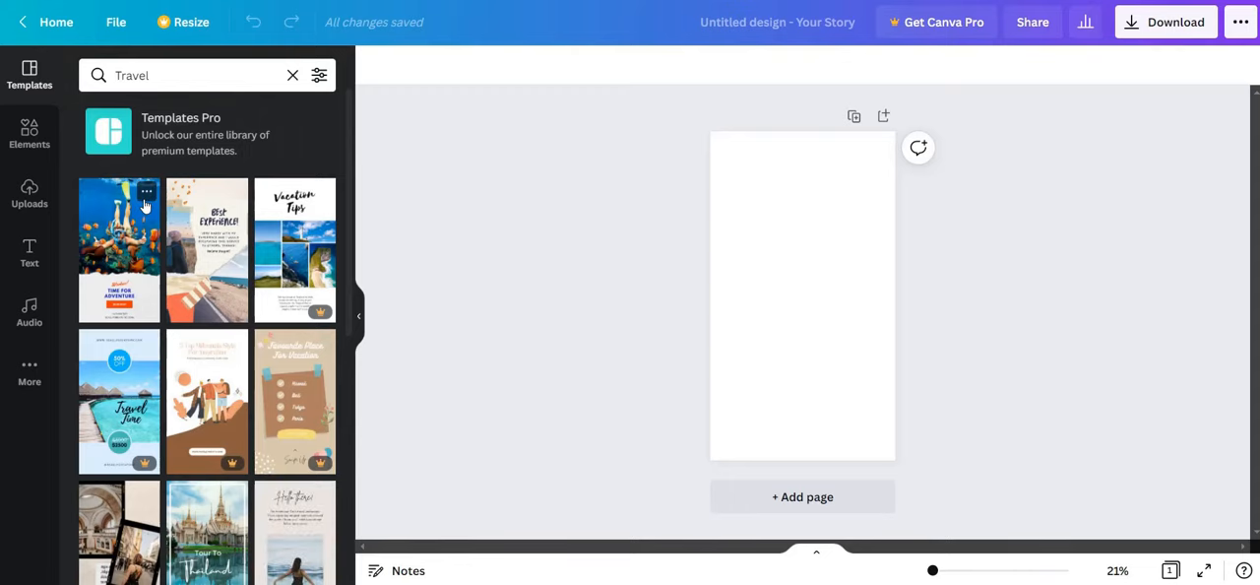
Try the "Time for Adventure" template and settle on the free "Tour To Thailand" template
{"action": "left_click", "coordinate": [145, 205]}
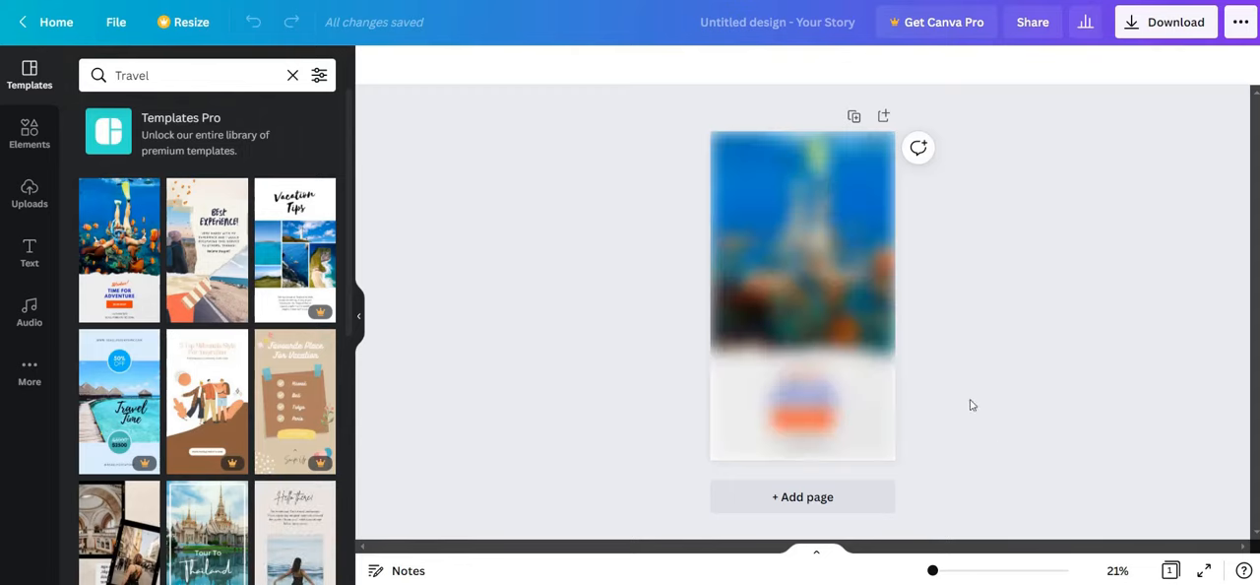
{"action": "scroll", "coordinate": [235, 489], "scroll_direction": "down", "scroll_amount": 1}
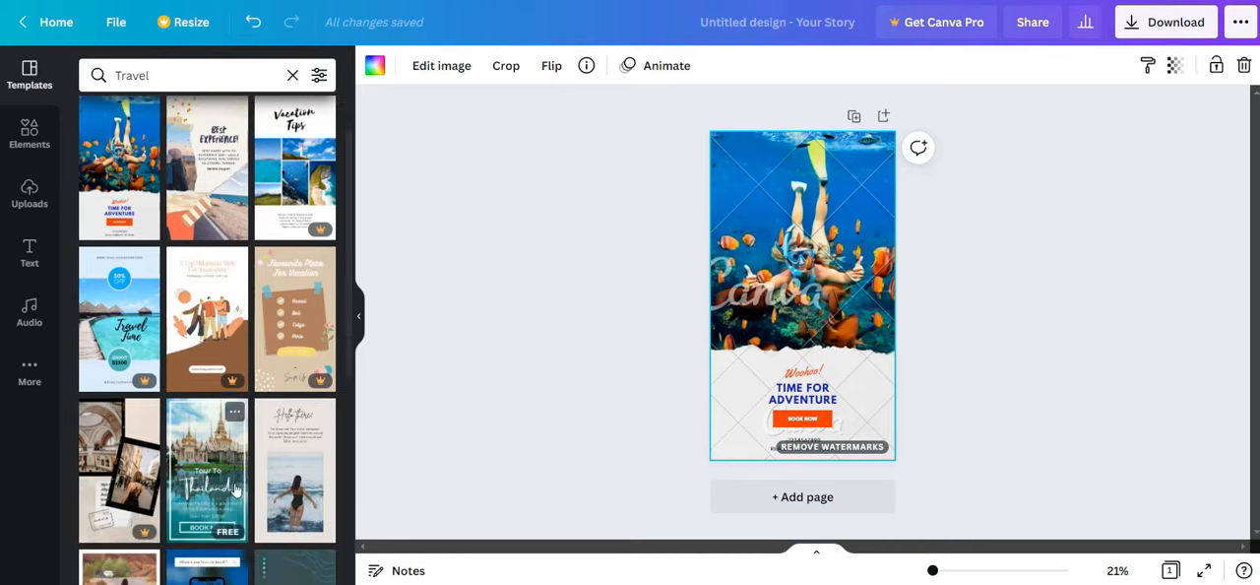
{"action": "left_click", "coordinate": [197, 487]}
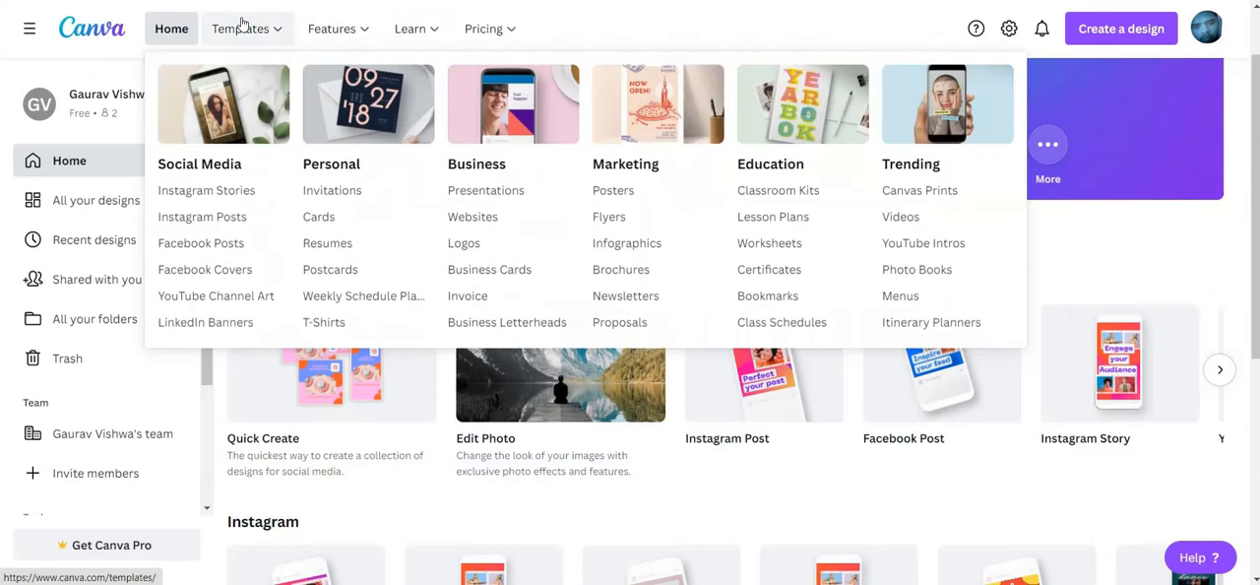
Open the Canva for Nonprofits plan and read its eligibility guidelines on which organizations qualify
{"action": "mouse_move", "coordinate": [323, 36]}
{"action": "mouse_move", "coordinate": [497, 33]}
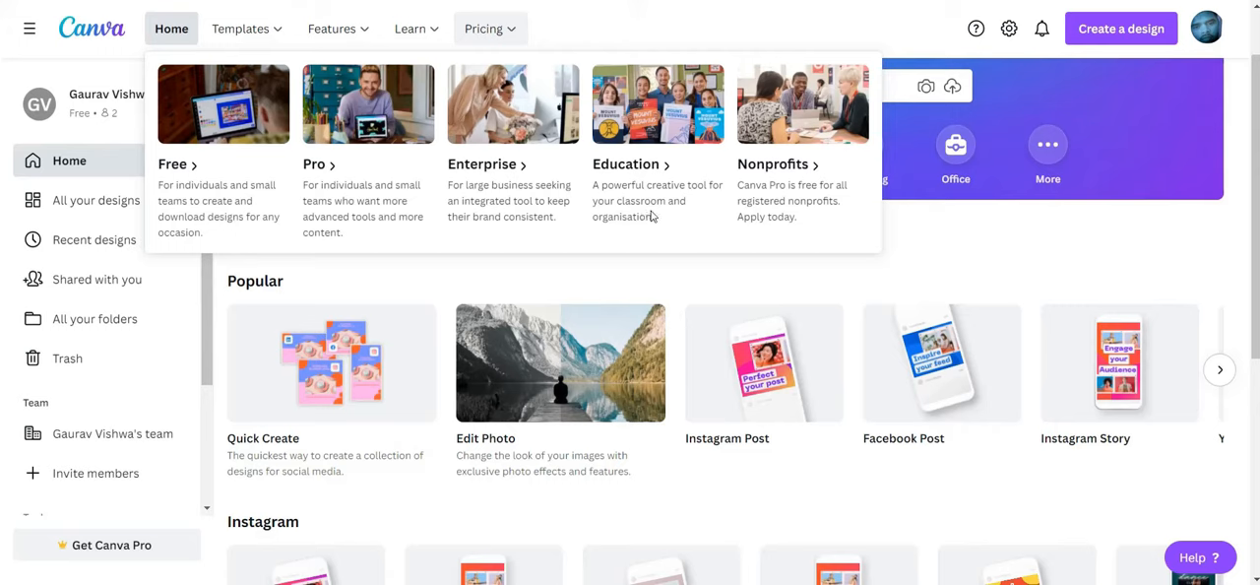
{"action": "left_click", "coordinate": [790, 145]}
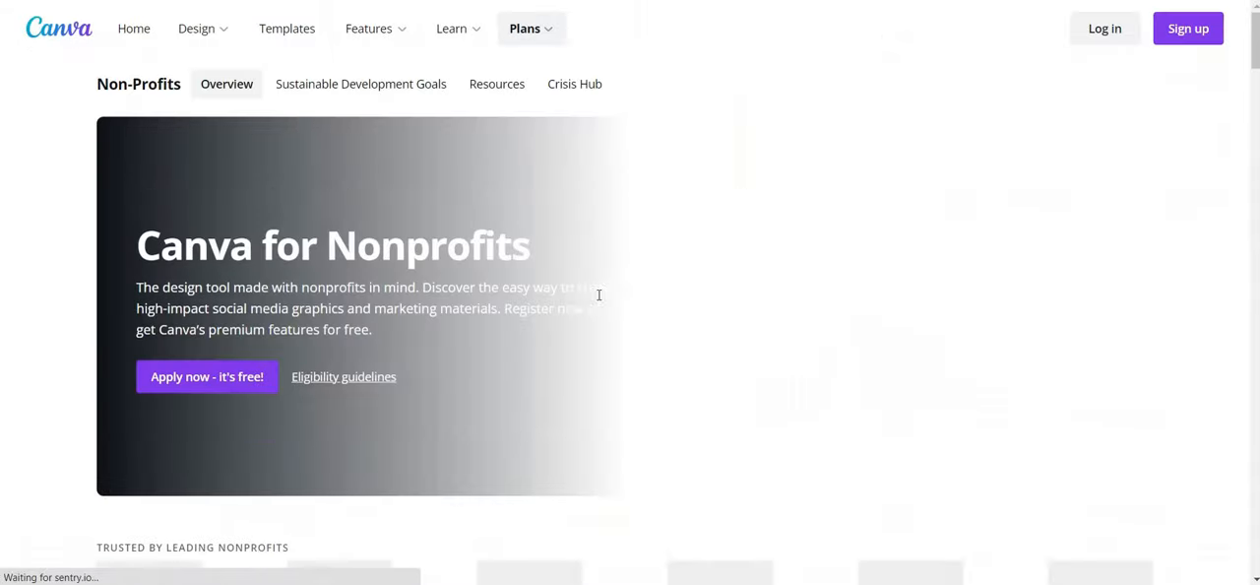
{"action": "scroll", "coordinate": [599, 321], "scroll_direction": "down", "scroll_amount": 3}
{"action": "scroll", "coordinate": [591, 321], "scroll_direction": "up", "scroll_amount": 3}
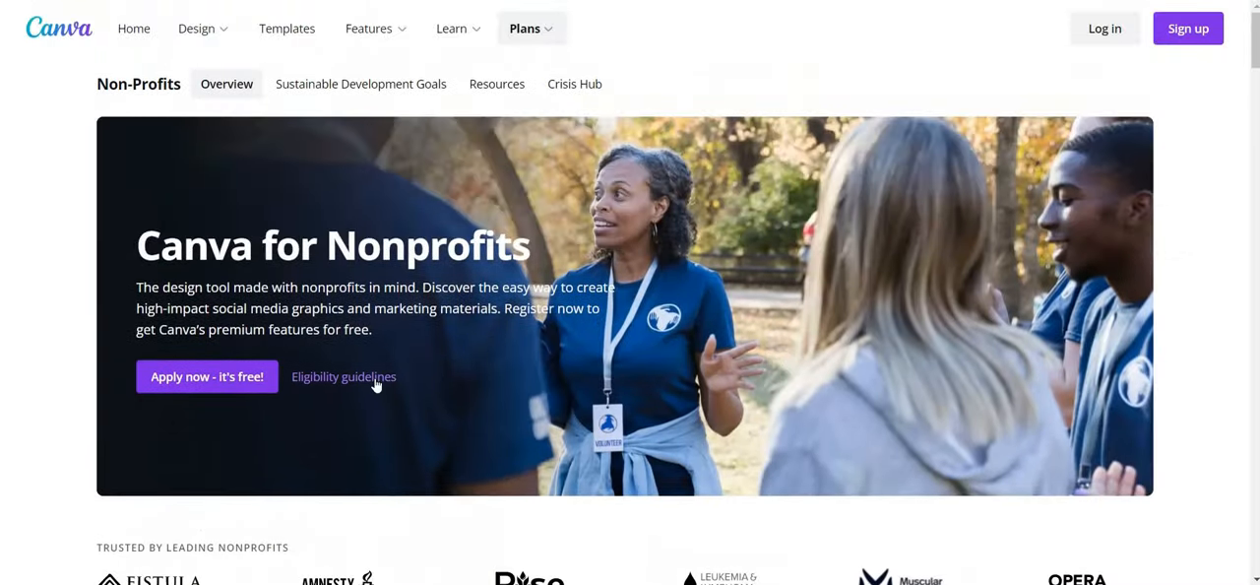
{"action": "scroll", "coordinate": [522, 404], "scroll_direction": "down", "scroll_amount": 5}
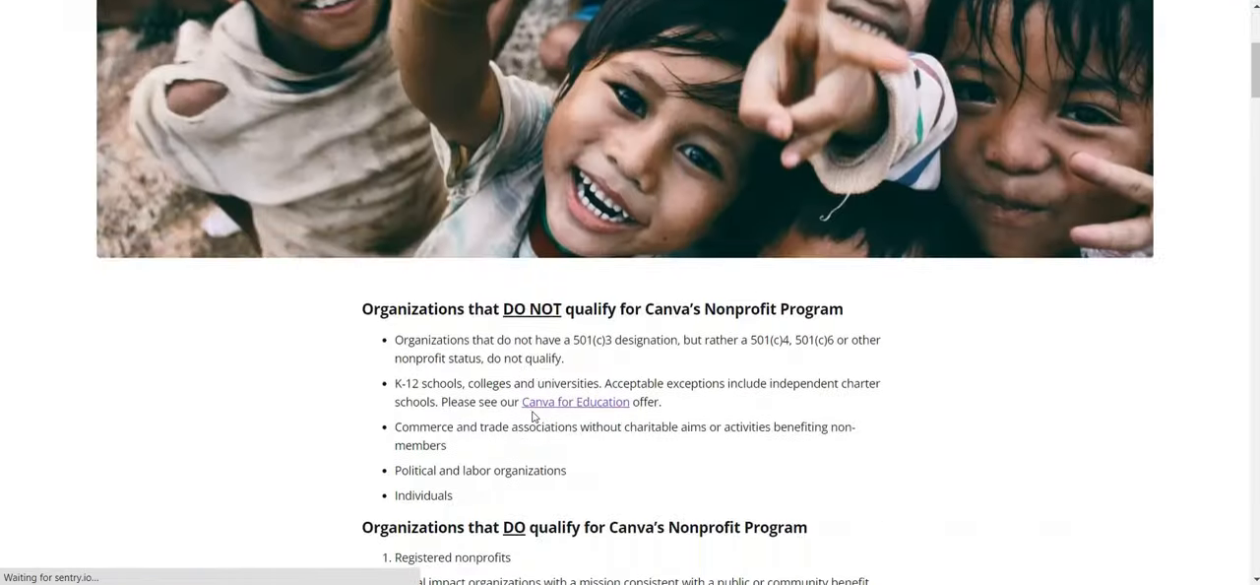
{"action": "scroll", "coordinate": [532, 422], "scroll_direction": "down", "scroll_amount": 1}
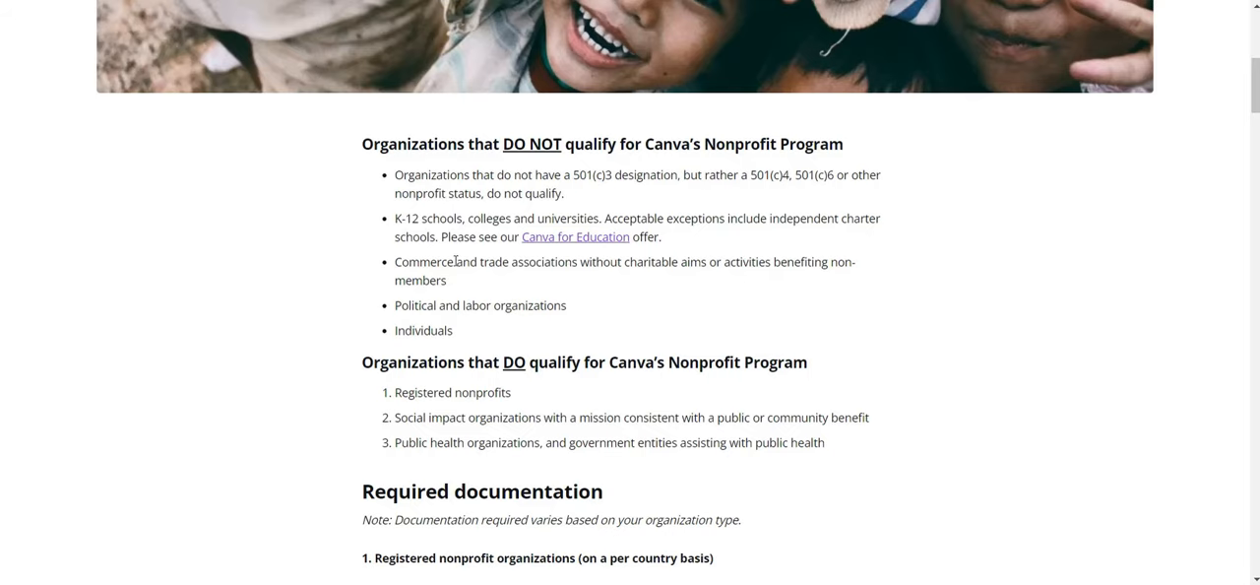
{"action": "scroll", "coordinate": [455, 264], "scroll_direction": "down", "scroll_amount": 1}
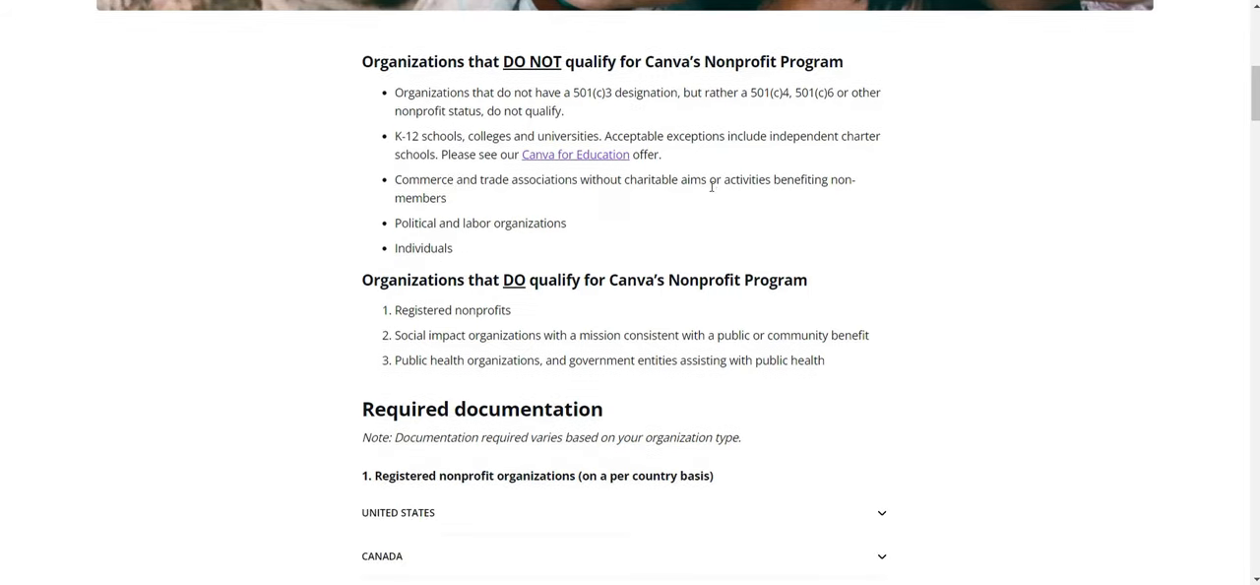
Open the linked Canva for Education page and look through its overview
{"action": "left_click", "coordinate": [567, 161]}
{"action": "scroll", "coordinate": [577, 344], "scroll_direction": "down", "scroll_amount": 2}
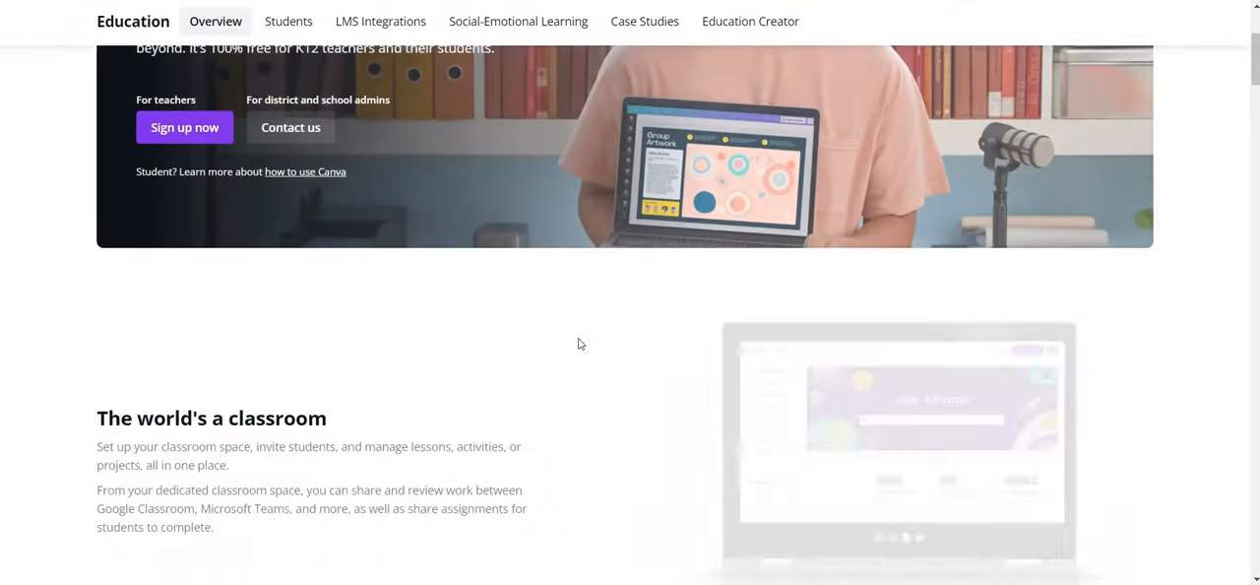
{"action": "scroll", "coordinate": [539, 371], "scroll_direction": "up", "scroll_amount": 2}
Start the teacher sign-up for Canva for Education, review its registration form and skip it to return to the recent designs
{"action": "left_click", "coordinate": [224, 294]}
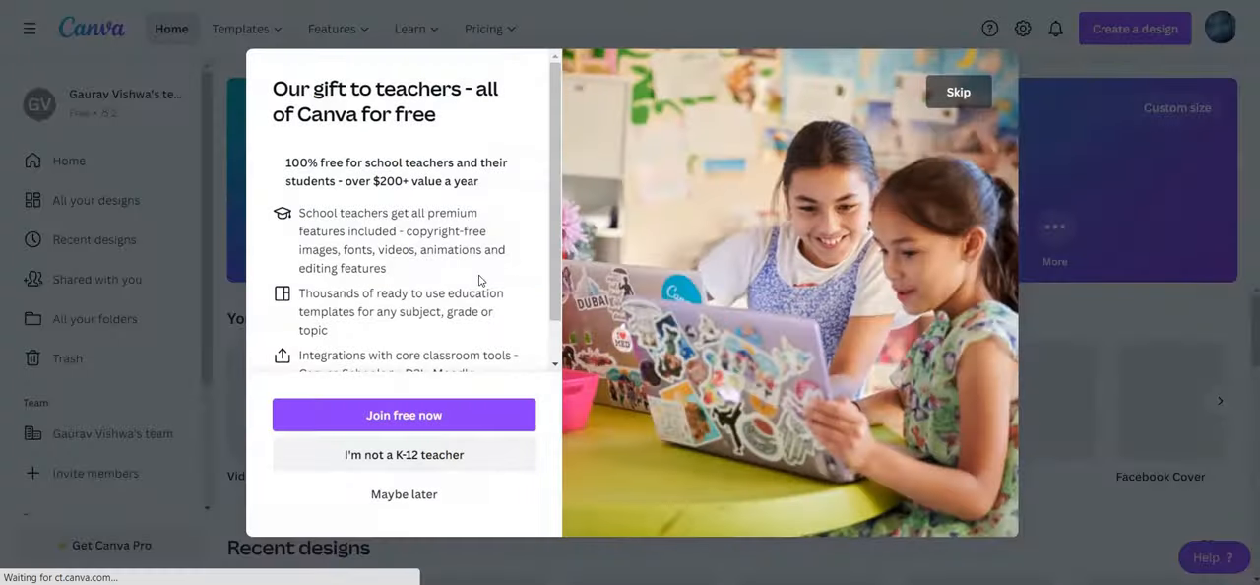
{"action": "left_click", "coordinate": [459, 418]}
{"action": "scroll", "coordinate": [451, 365], "scroll_direction": "down", "scroll_amount": 3}
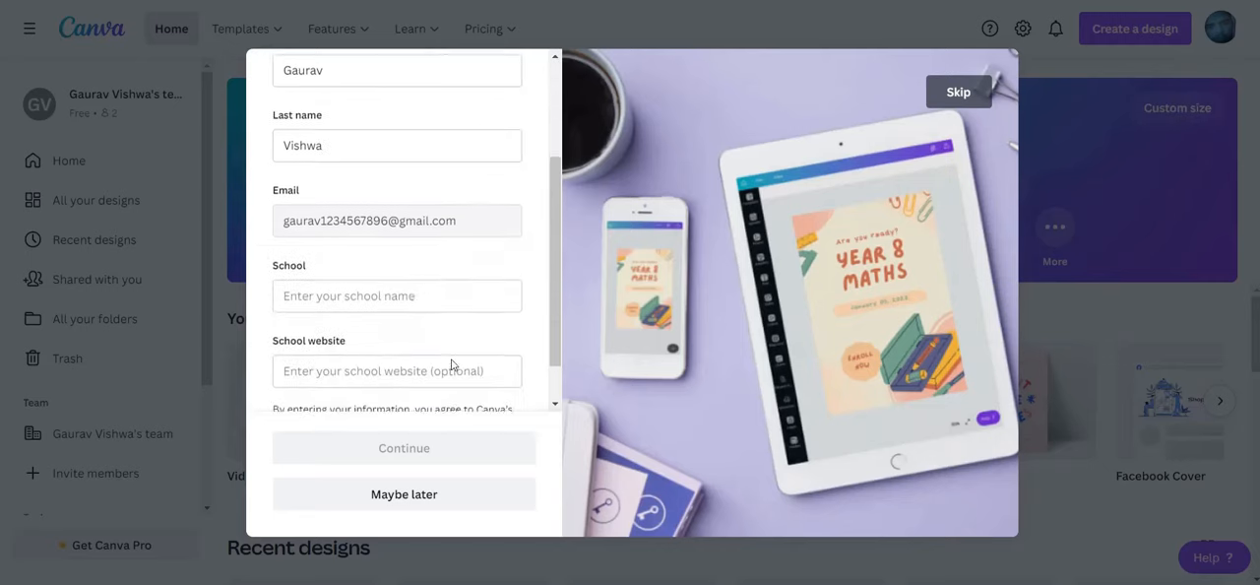
{"action": "scroll", "coordinate": [451, 365], "scroll_direction": "down", "scroll_amount": 1}
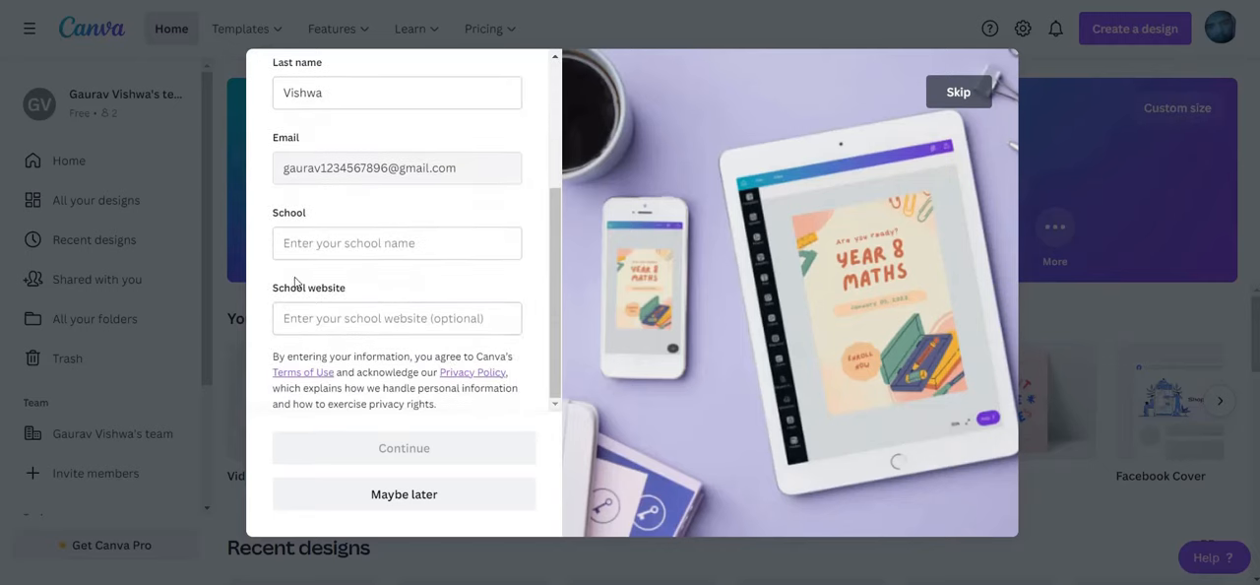
{"action": "scroll", "coordinate": [399, 286], "scroll_direction": "up", "scroll_amount": 4}
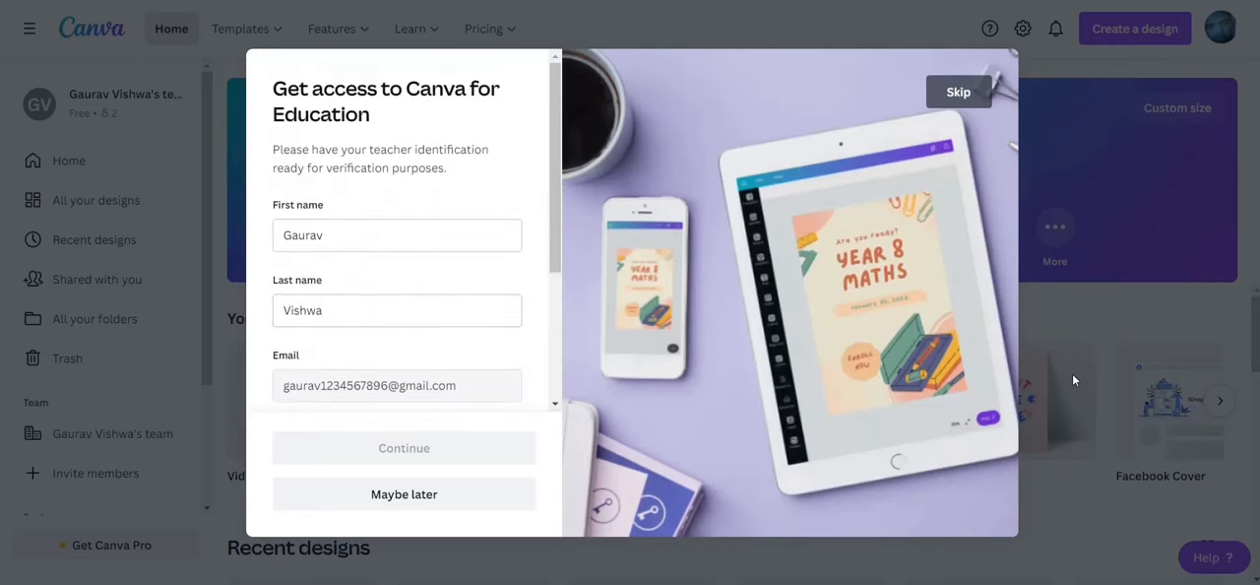
{"action": "left_click", "coordinate": [957, 91]}
{"action": "scroll", "coordinate": [594, 451], "scroll_direction": "down", "scroll_amount": 3}
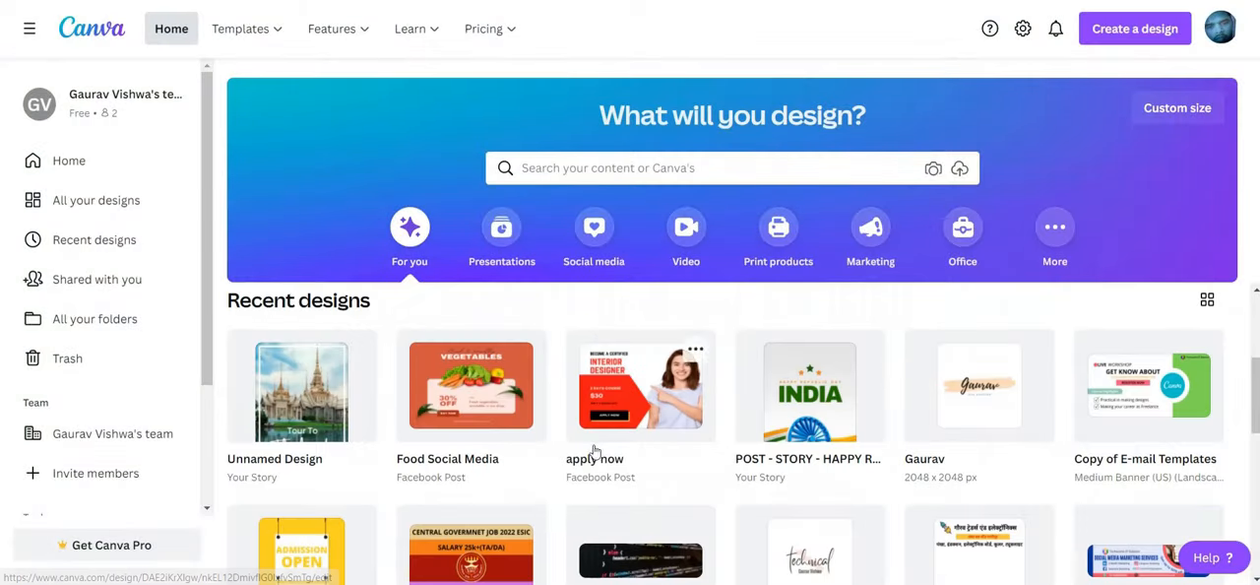